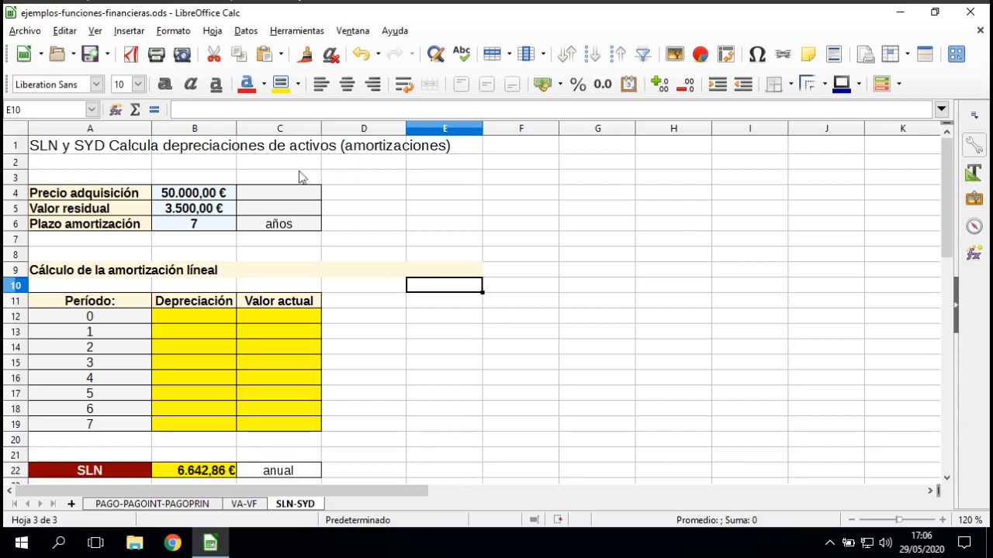
{"action": "left_click", "coordinate": [221, 192]}
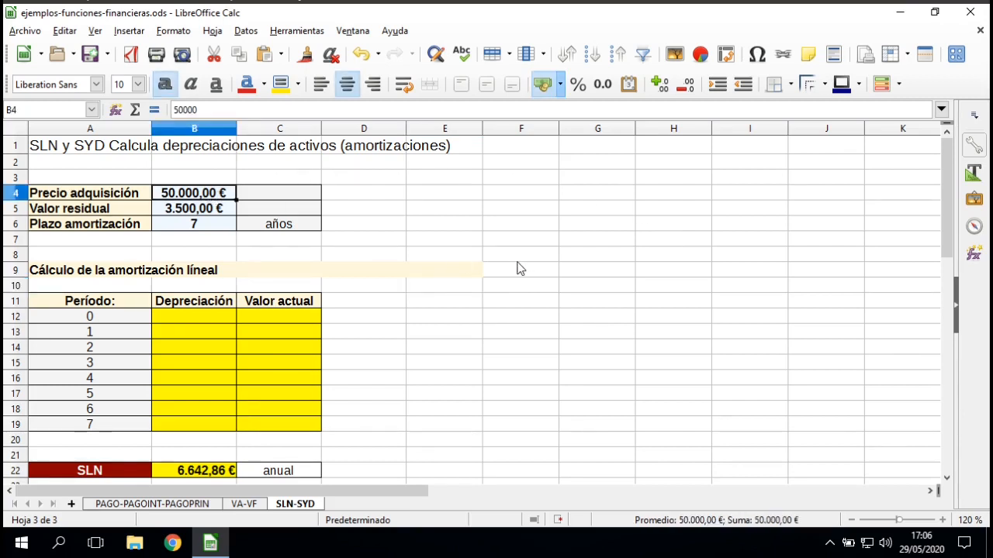
{"action": "left_click", "coordinate": [185, 208]}
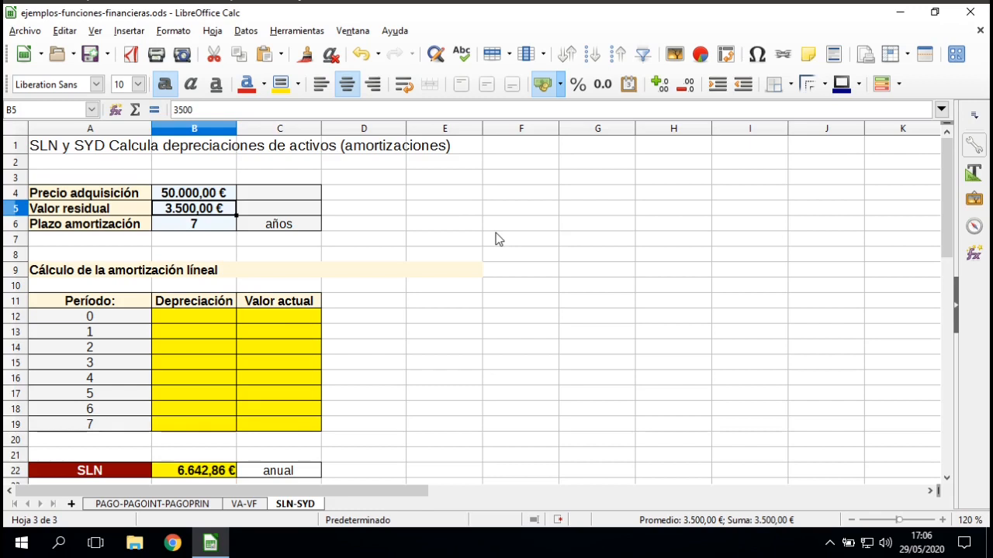
{"action": "left_click", "coordinate": [193, 229]}
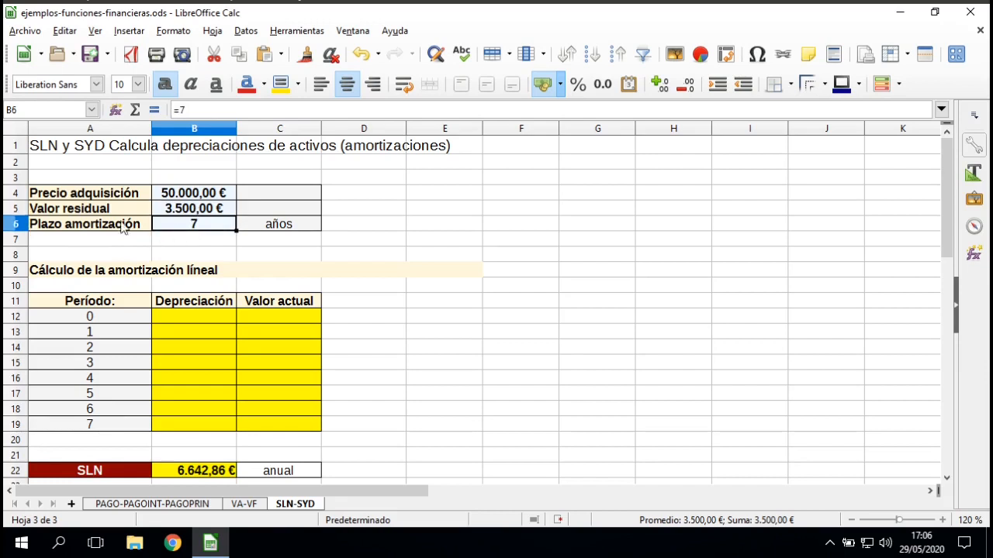
Replace the "Plazo amortización" label in A6 with "Vida útil".
{"action": "left_click", "coordinate": [66, 230]}
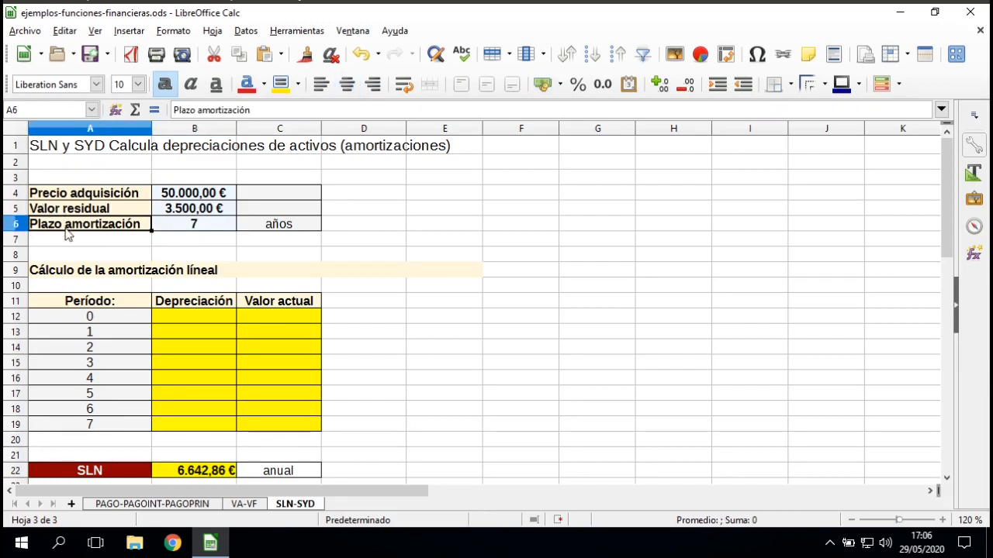
{"action": "type", "text": "Vida "}
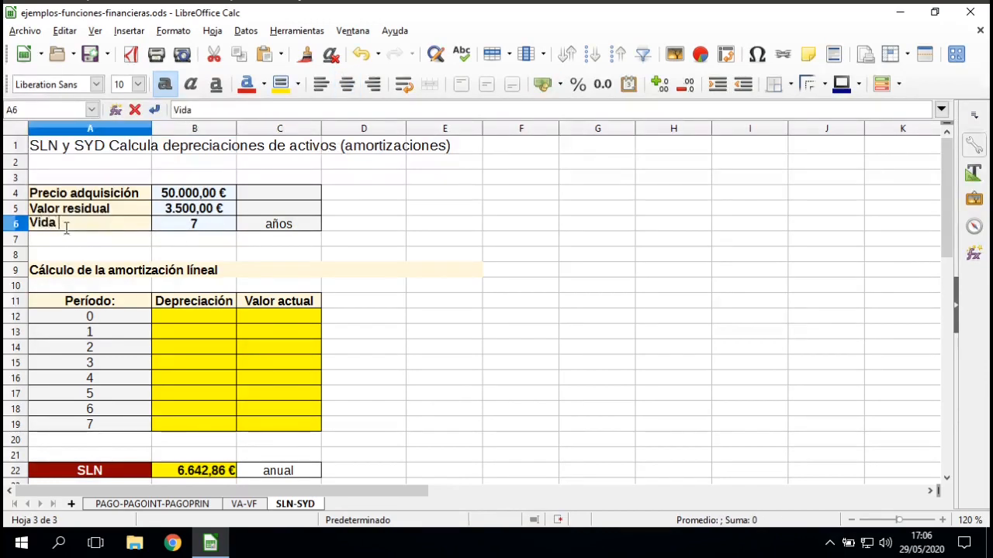
{"action": "type", "text": "útil"}
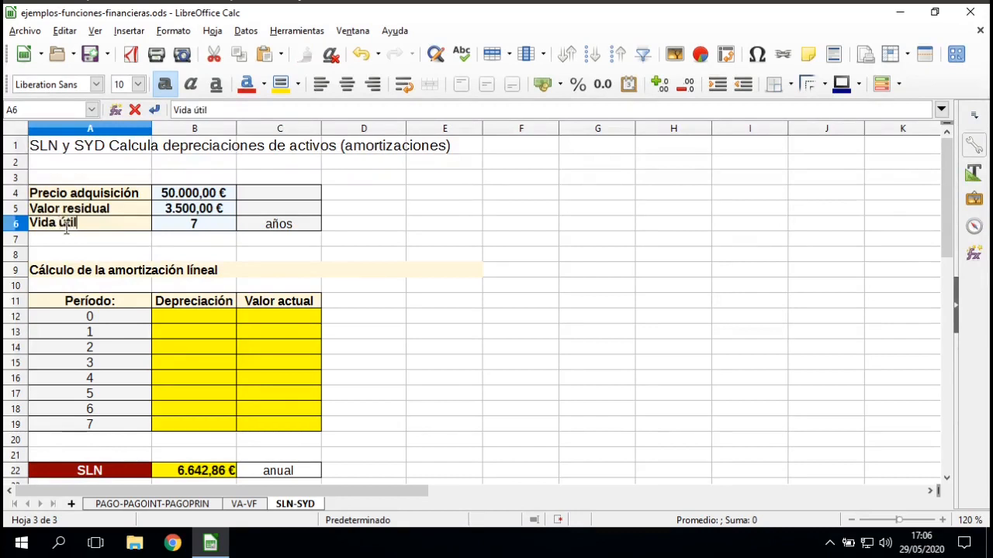
{"action": "key", "text": "Return"}
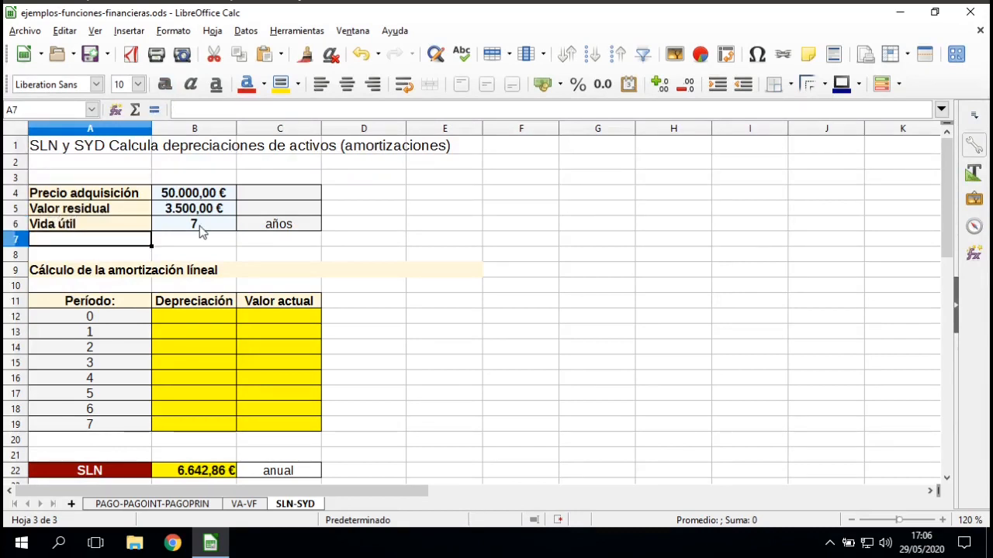
{"action": "left_click", "coordinate": [199, 225]}
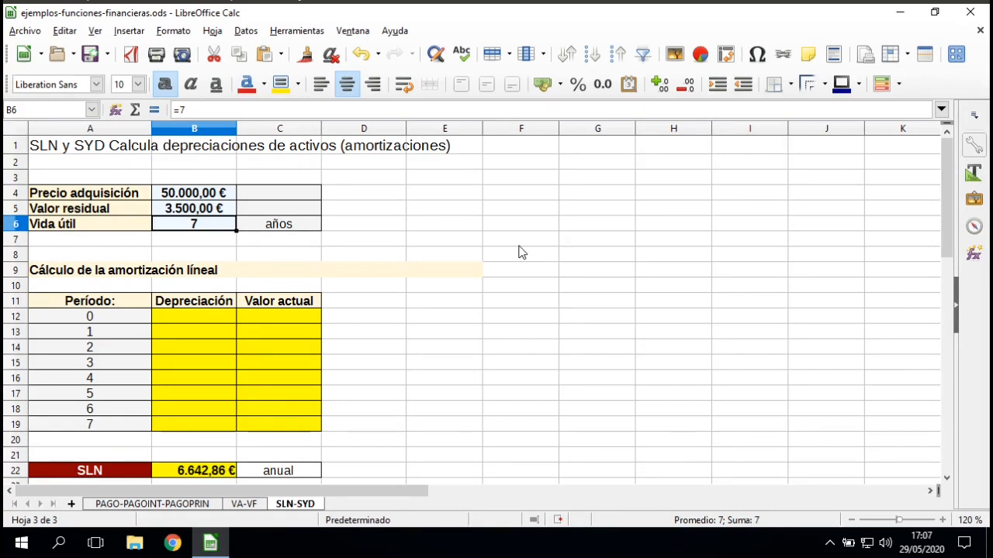
{"action": "left_click", "coordinate": [187, 194]}
{"action": "left_click_drag", "start_coordinate": [187, 196], "coordinate": [186, 210]}
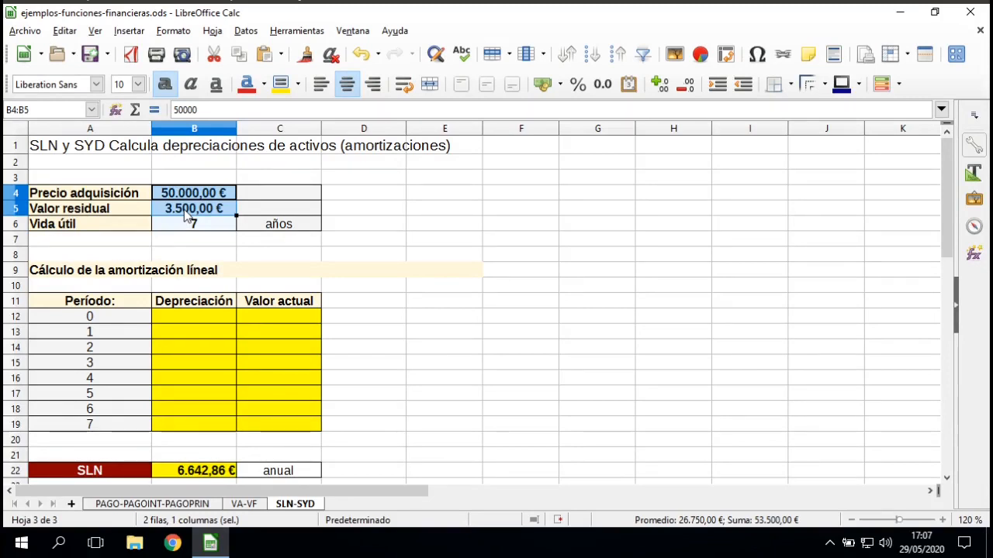
{"action": "key", "text": "ctrl+shift+4"}
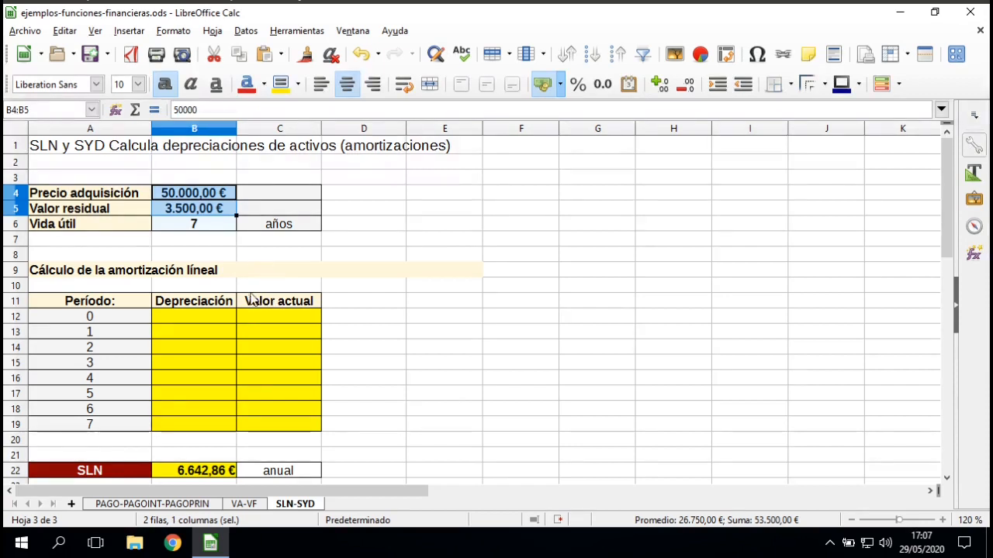
Clear the existing SLN formula in B22 and the SYD formula in B39.
{"action": "left_click", "coordinate": [220, 473]}
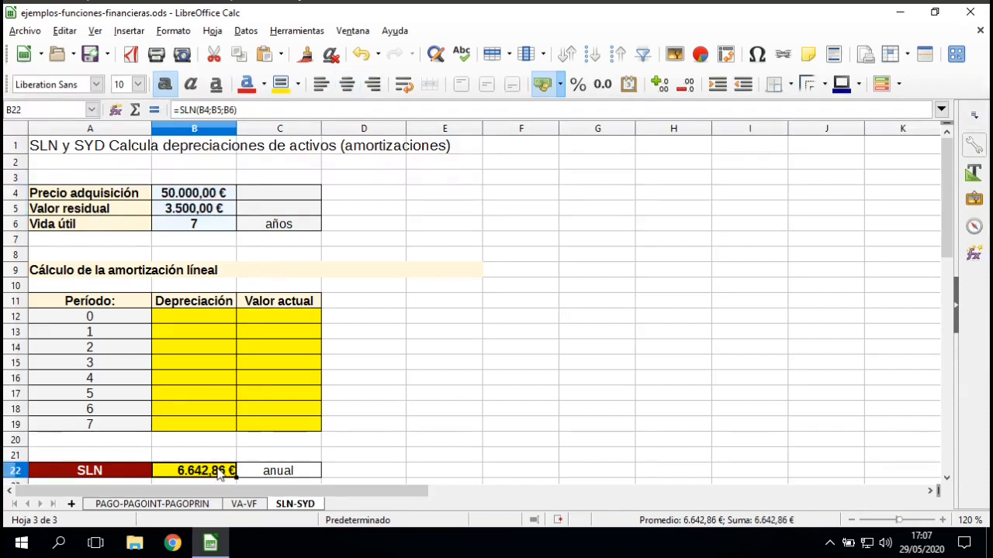
{"action": "key", "text": "Delete"}
{"action": "scroll", "coordinate": [228, 473], "scroll_direction": "down", "scroll_amount": 4}
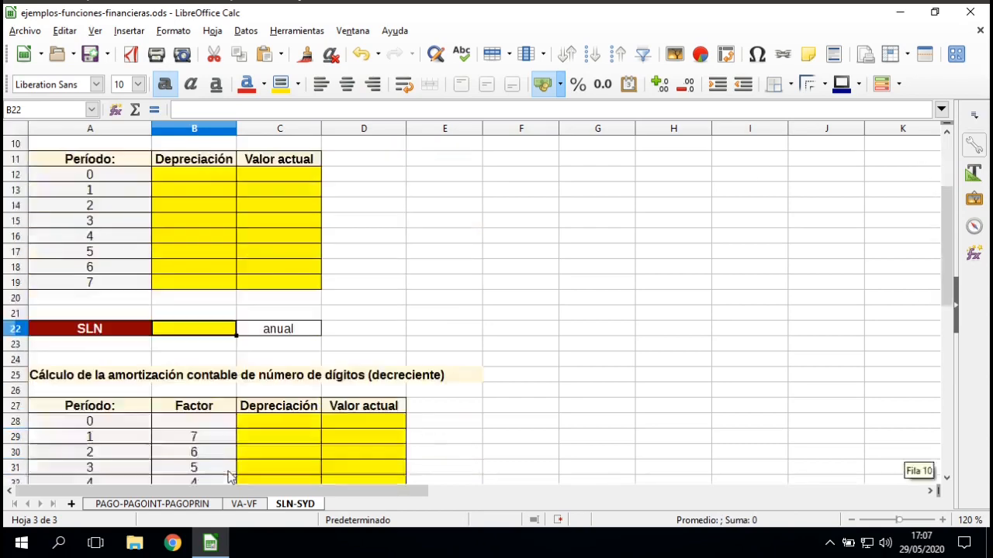
{"action": "scroll", "coordinate": [228, 477], "scroll_direction": "down", "scroll_amount": 2}
{"action": "left_click", "coordinate": [211, 453]}
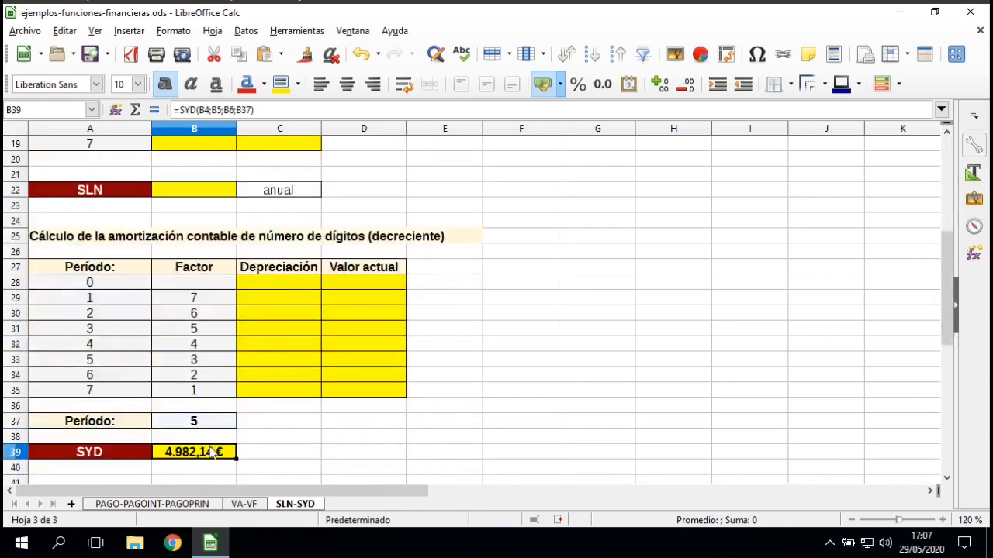
{"action": "key", "text": "Delete"}
{"action": "scroll", "coordinate": [211, 453], "scroll_direction": "up", "scroll_amount": 6}
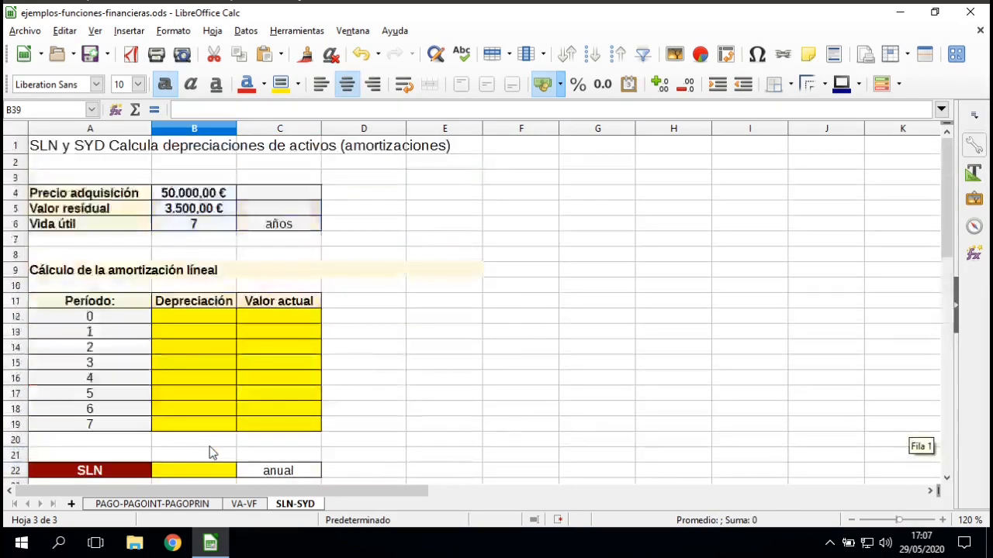
Set the period 0 Valor actual in C12 to the acquisition price with the formula =B4.
{"action": "left_click", "coordinate": [181, 314]}
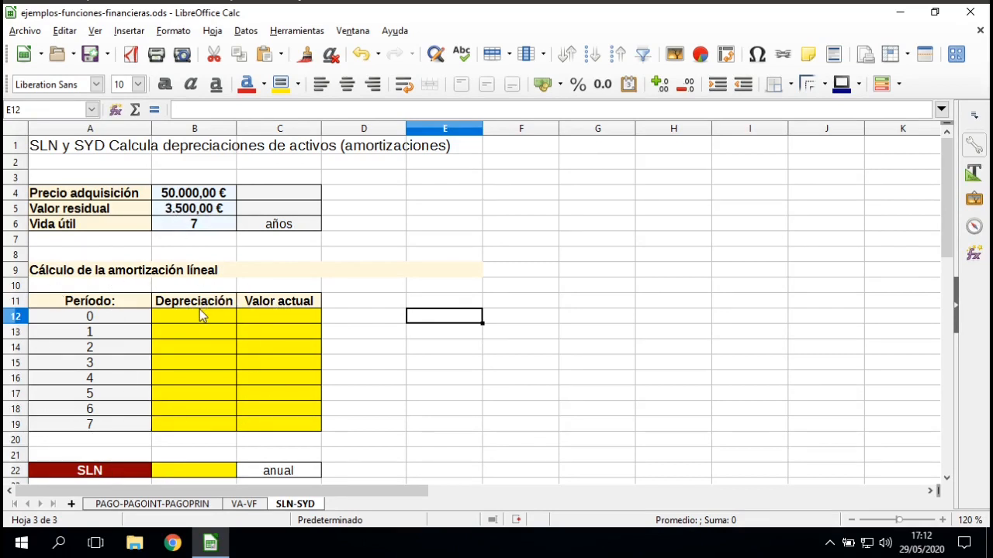
{"action": "left_click", "coordinate": [261, 317]}
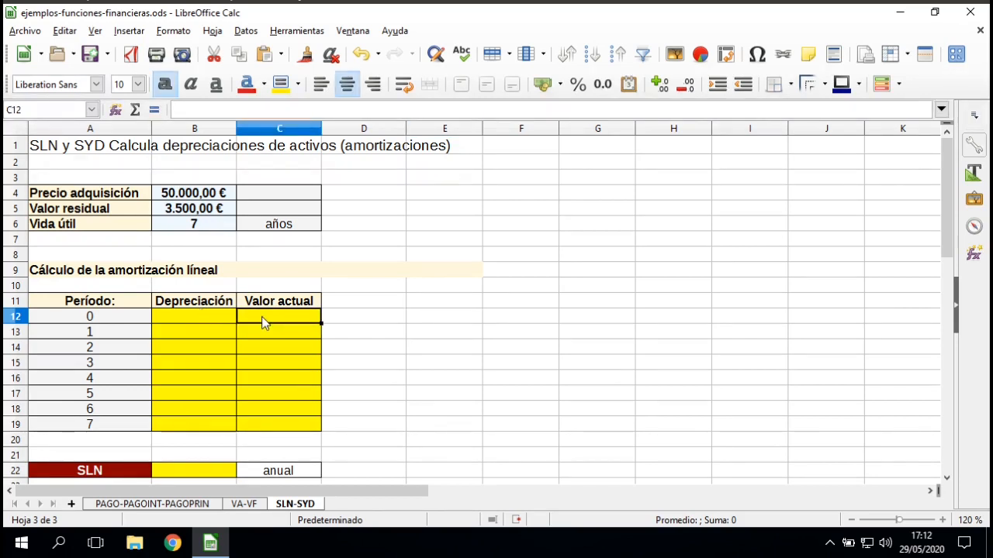
{"action": "type", "text": "="}
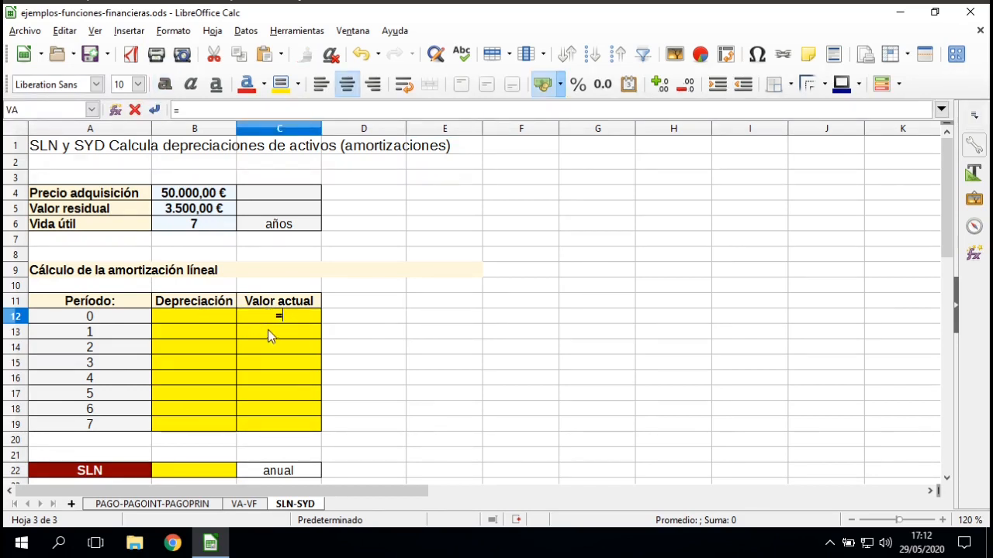
{"action": "left_click", "coordinate": [208, 196]}
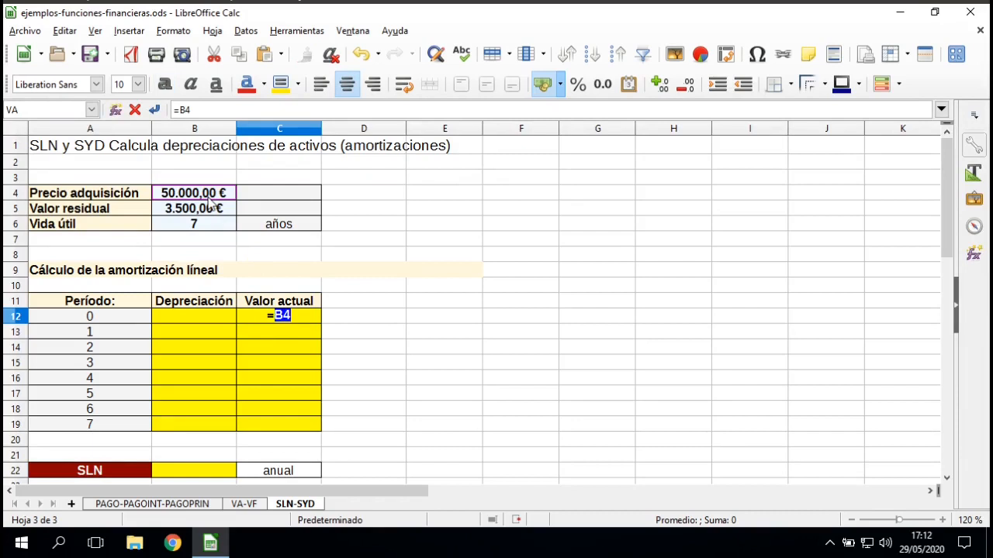
{"action": "key", "text": "Return"}
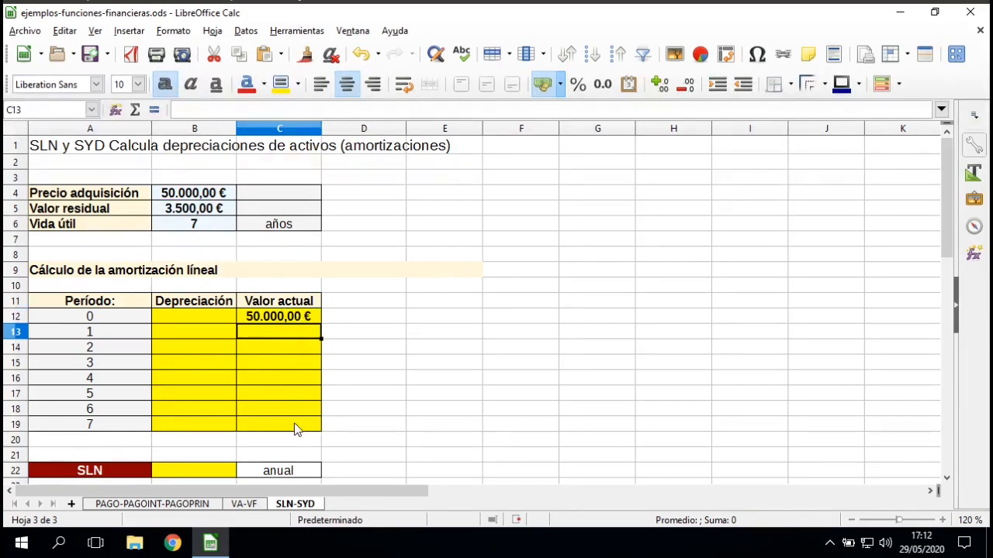
Calculate the period 1 linear depreciation in B13 with the absolute-reference formula =($B$4-$B$5)/$B$6.
{"action": "left_click", "coordinate": [194, 332]}
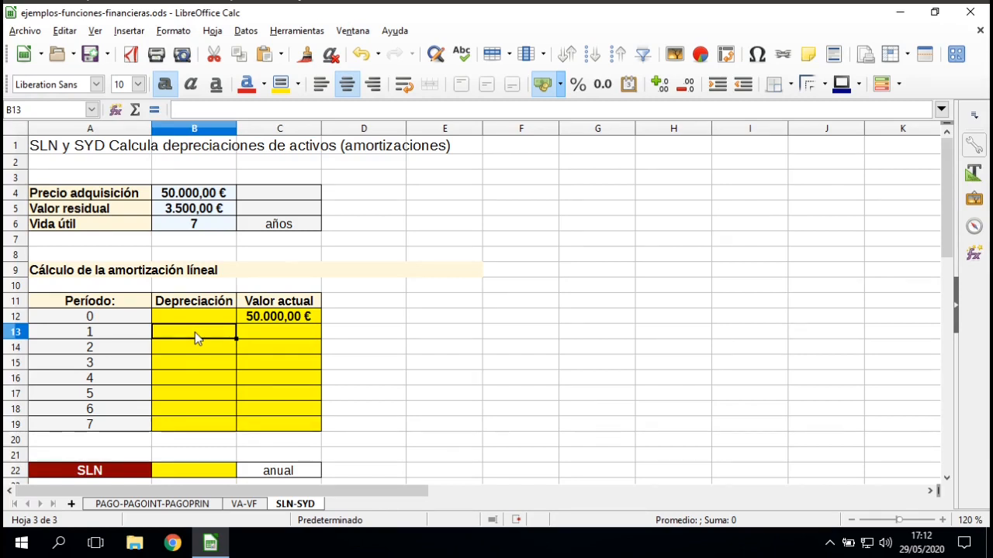
{"action": "type", "text": "="}
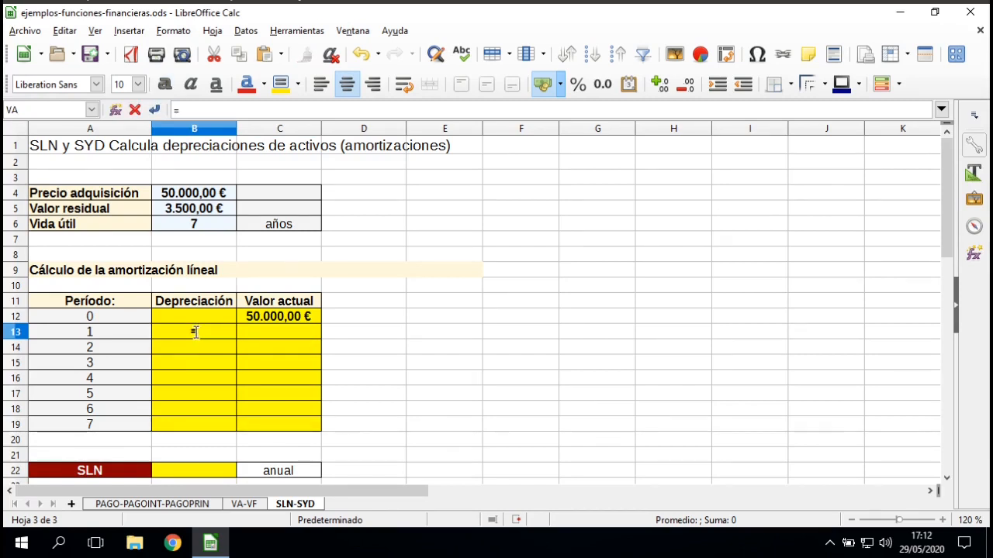
{"action": "type", "text": "("}
{"action": "left_click", "coordinate": [219, 199]}
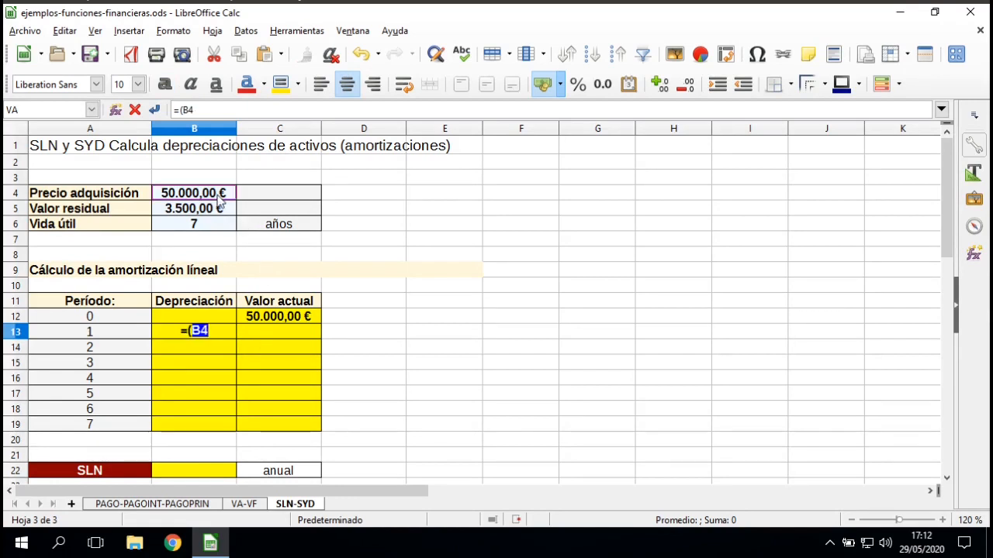
{"action": "key", "text": "F4"}
{"action": "type", "text": "-"}
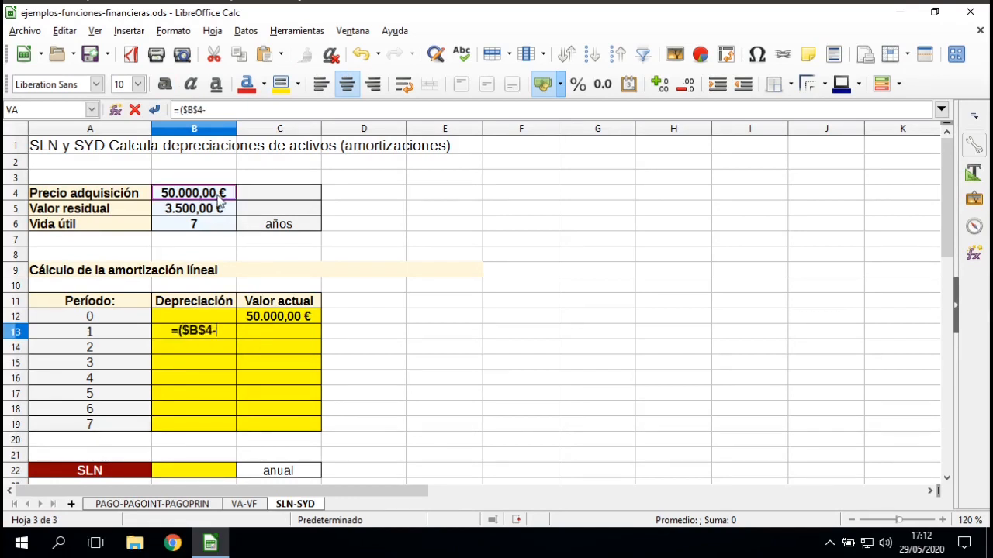
{"action": "left_click", "coordinate": [205, 215]}
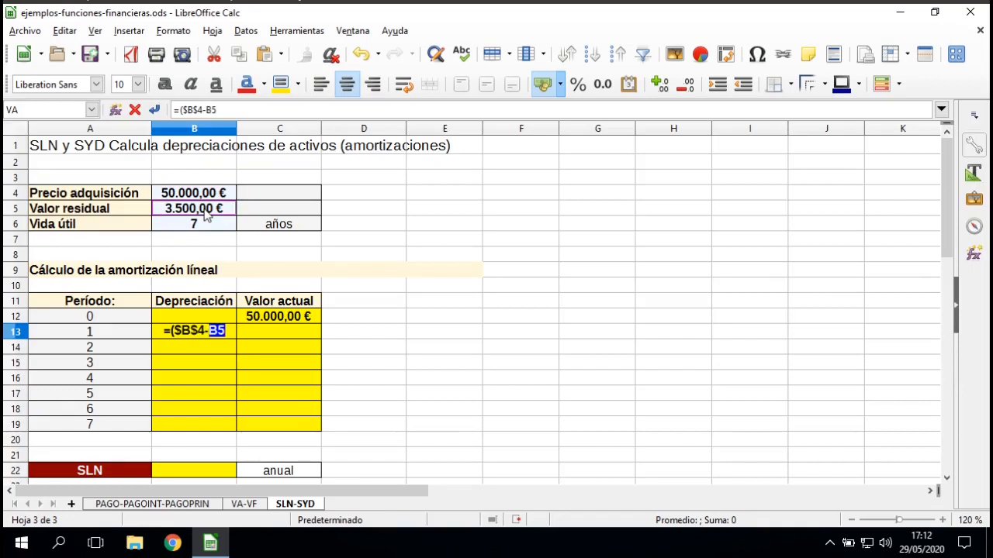
{"action": "key", "text": "F4"}
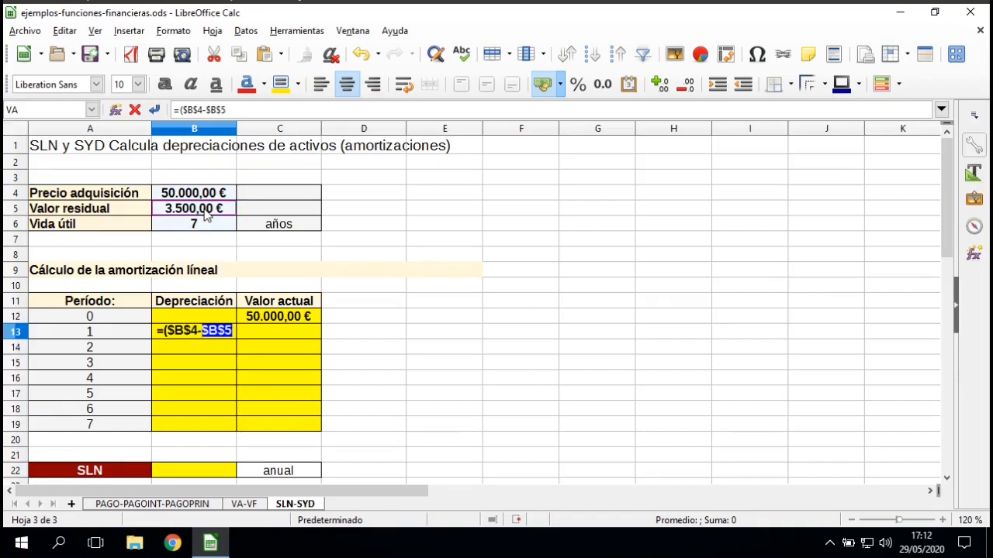
{"action": "type", "text": ")"}
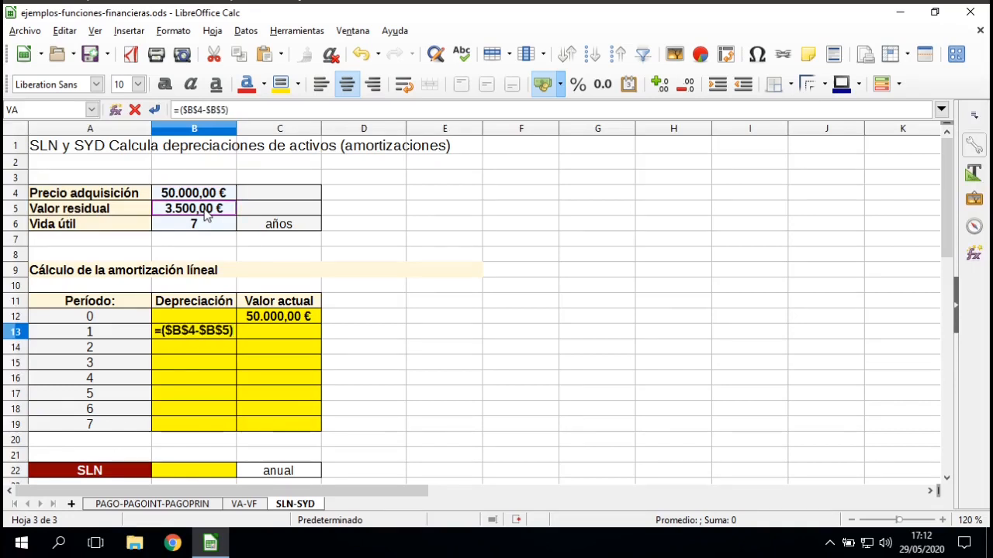
{"action": "type", "text": "/"}
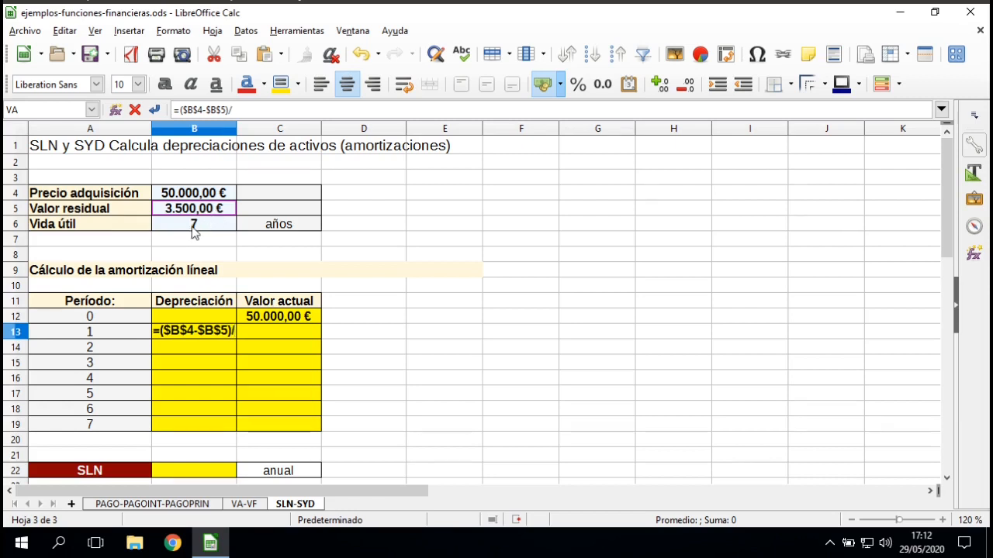
{"action": "left_click", "coordinate": [198, 228]}
{"action": "key", "text": "shift+F4"}
{"action": "key", "text": "shift+F4"}
{"action": "key", "text": "shift+F4"}
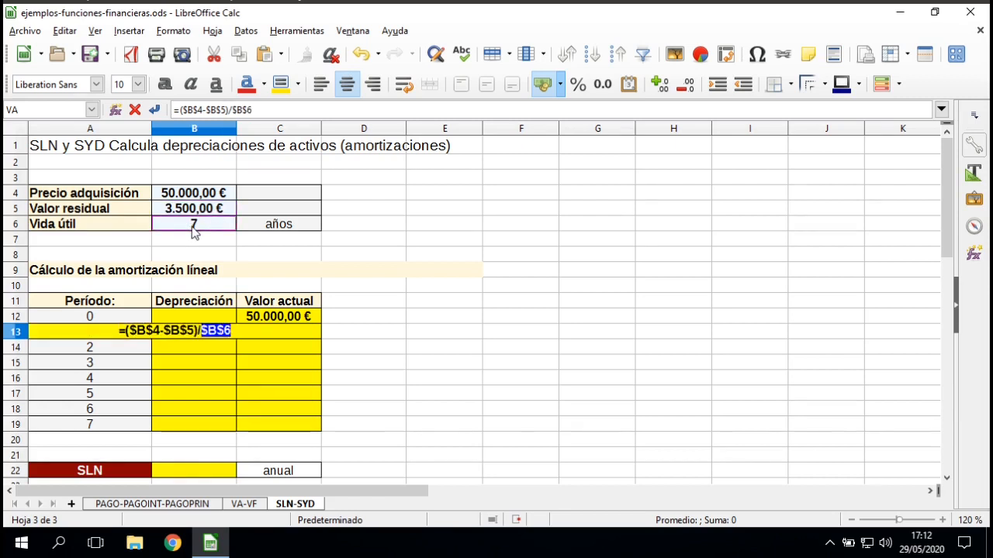
{"action": "key", "text": "Return"}
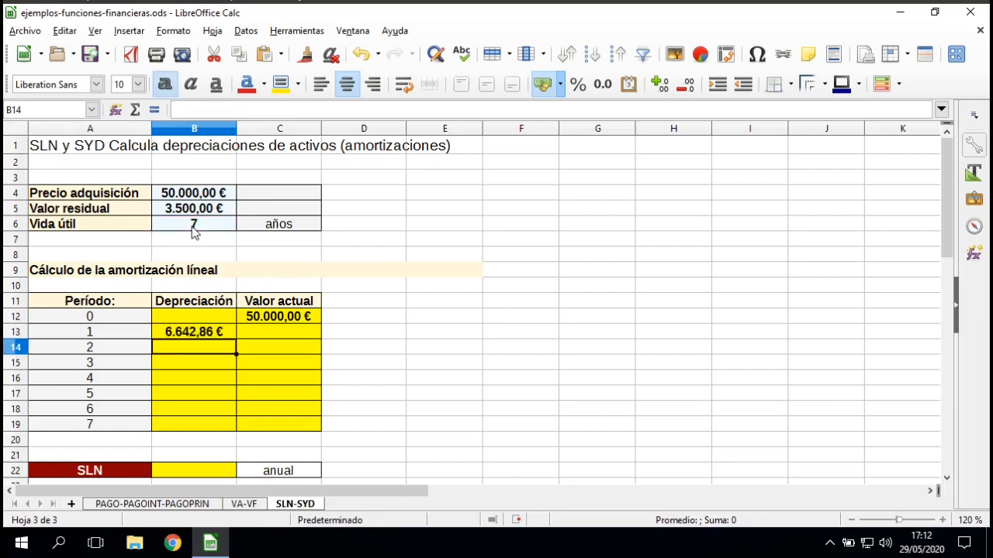
Calculate the period 1 Valor actual in C13 with the formula =C12-B13.
{"action": "key", "text": "Up"}
{"action": "key", "text": "shift+Left"}
{"action": "key", "text": "shift+Right"}
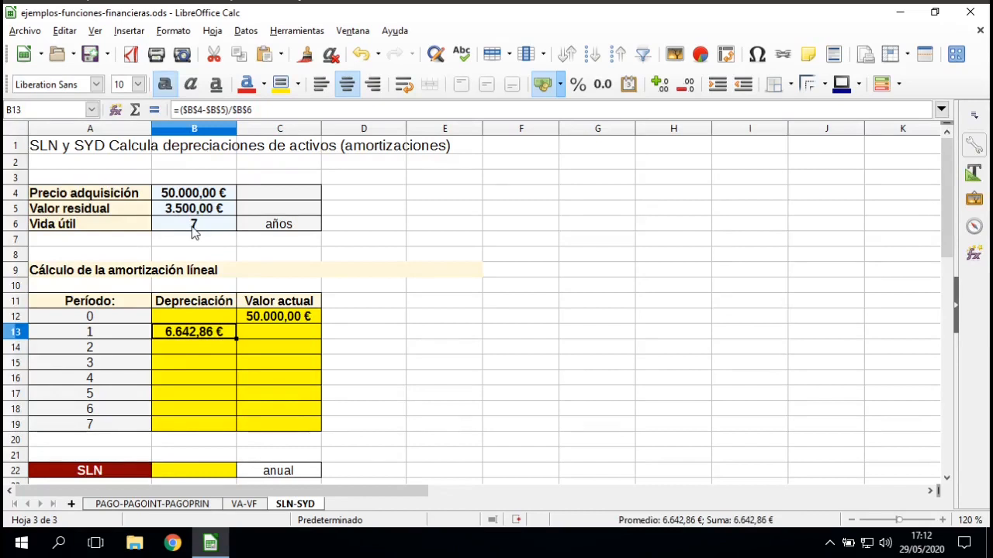
{"action": "key", "text": "Right"}
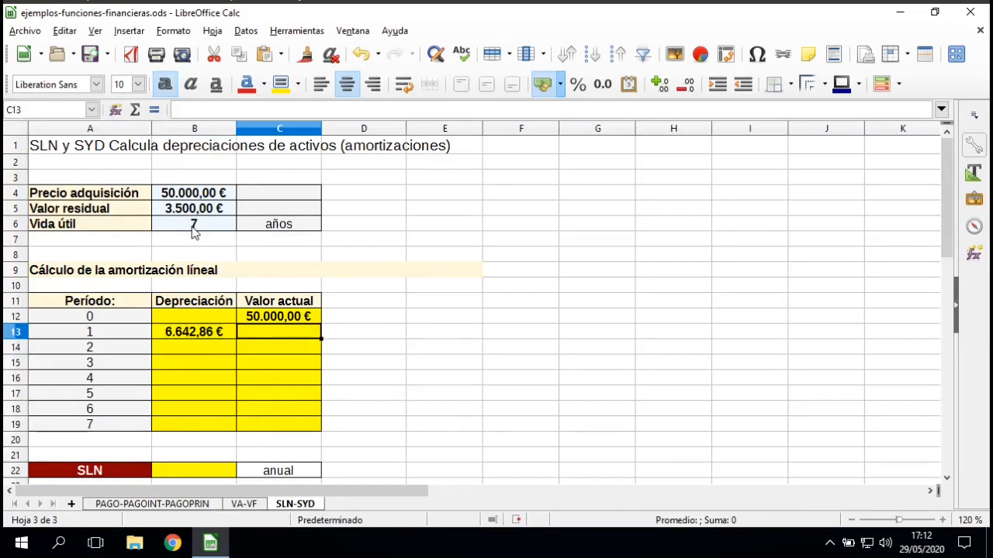
{"action": "type", "text": "="}
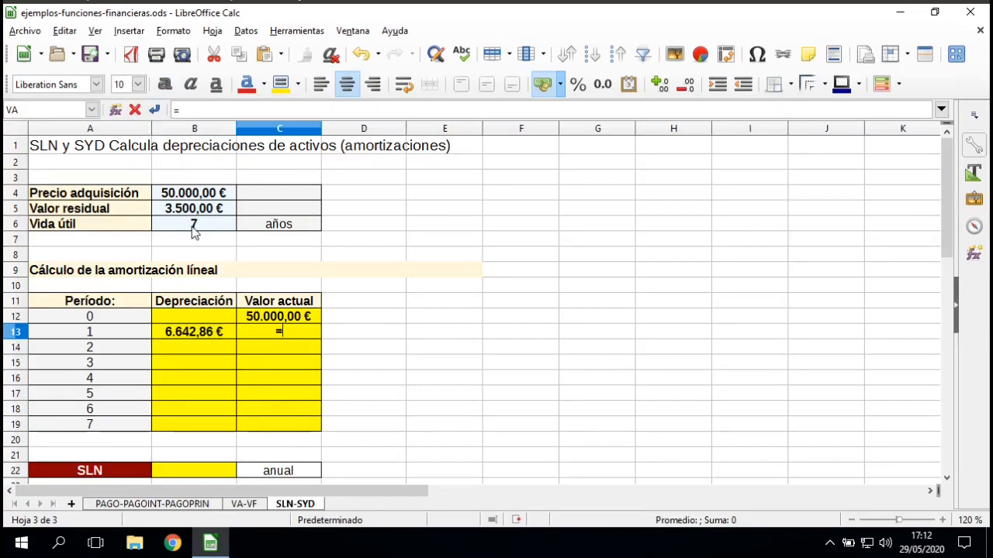
{"action": "key", "text": "Up"}
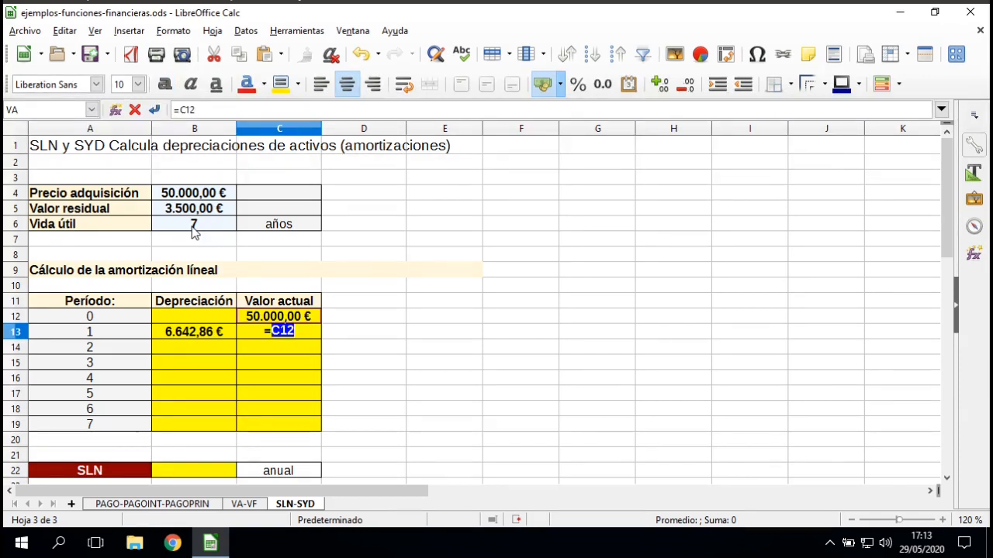
{"action": "type", "text": "-"}
{"action": "left_click", "coordinate": [200, 335]}
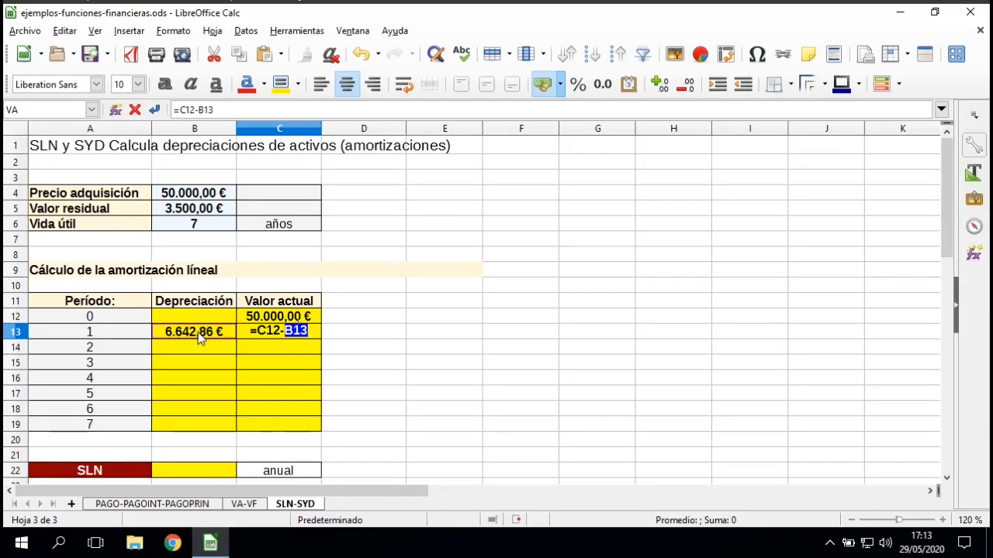
{"action": "key", "text": "Return"}
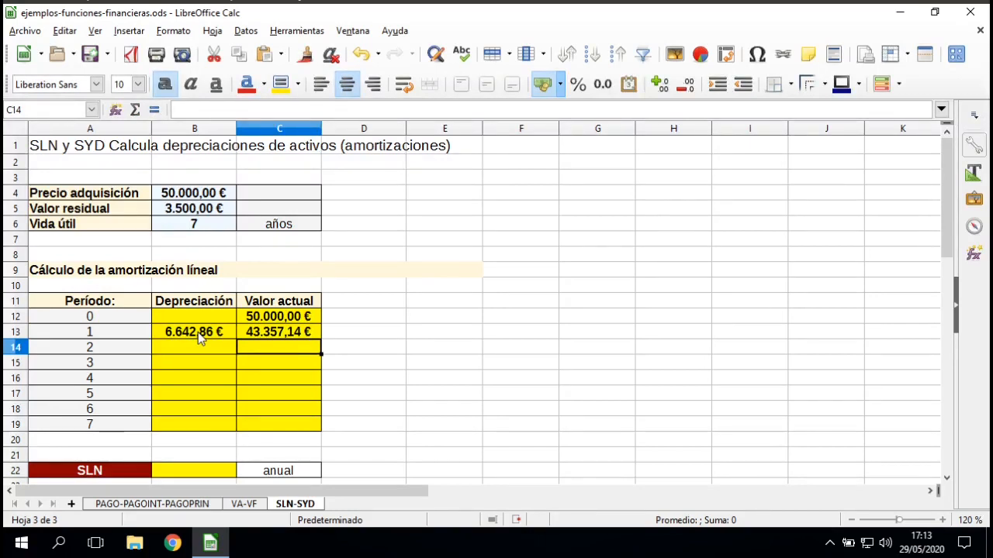
Fill the period 1 Depreciación and Valor actual formulas in B13:C13 down through period 7 in row 19.
{"action": "left_click_drag", "start_coordinate": [200, 336], "coordinate": [321, 433]}
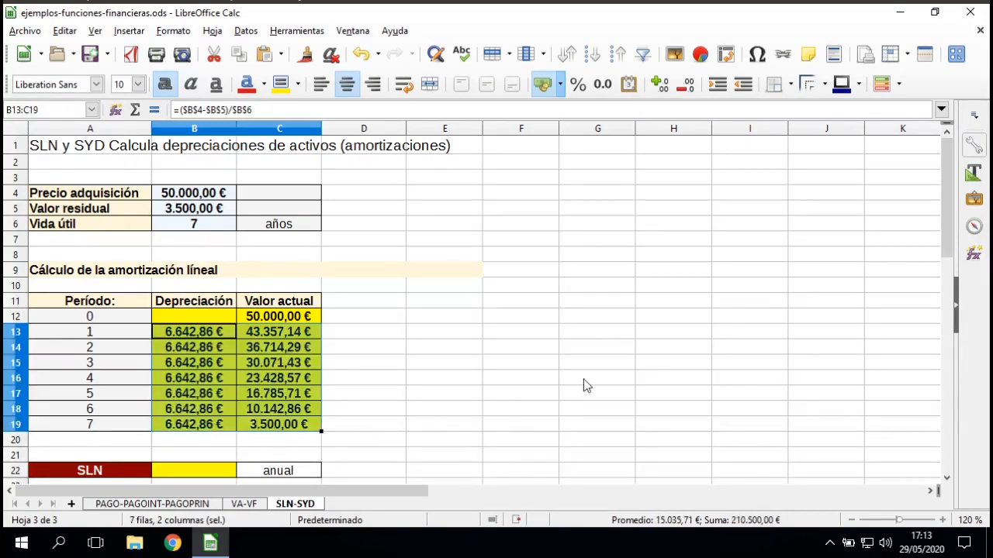
Review the filled Depreciación and Valor actual cells of the linear table, including the formula behind B13.
{"action": "left_click", "coordinate": [178, 335]}
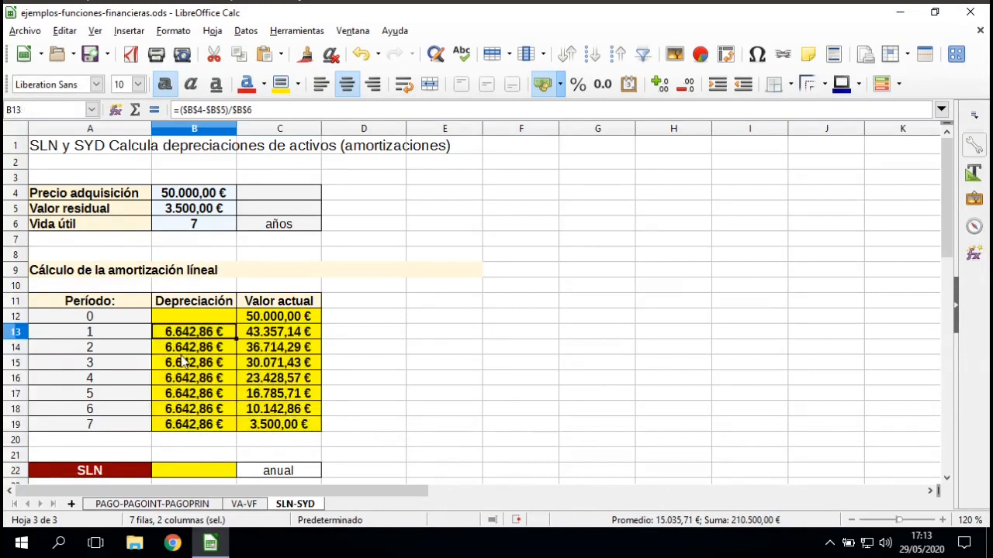
{"action": "left_click", "coordinate": [184, 360]}
{"action": "left_click", "coordinate": [193, 381]}
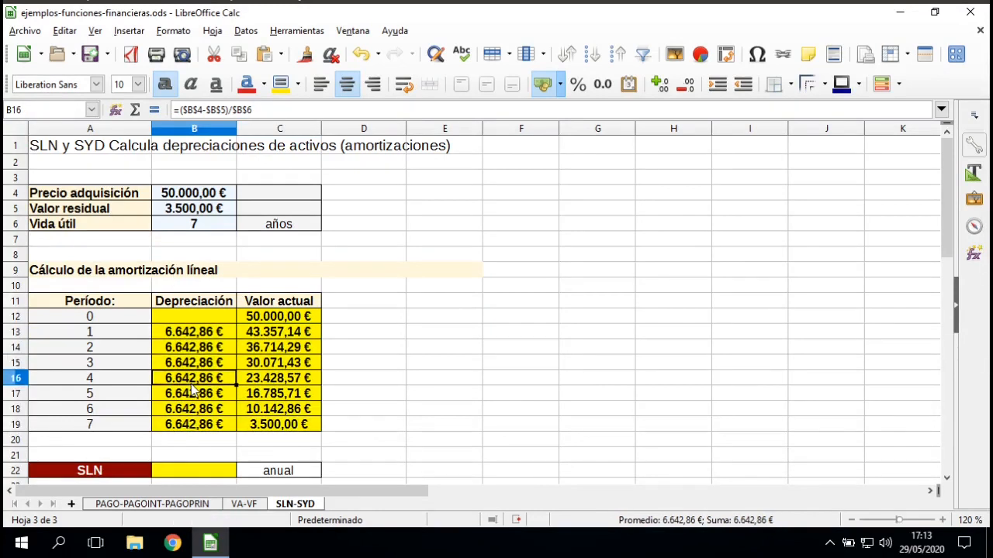
{"action": "left_click", "coordinate": [193, 412]}
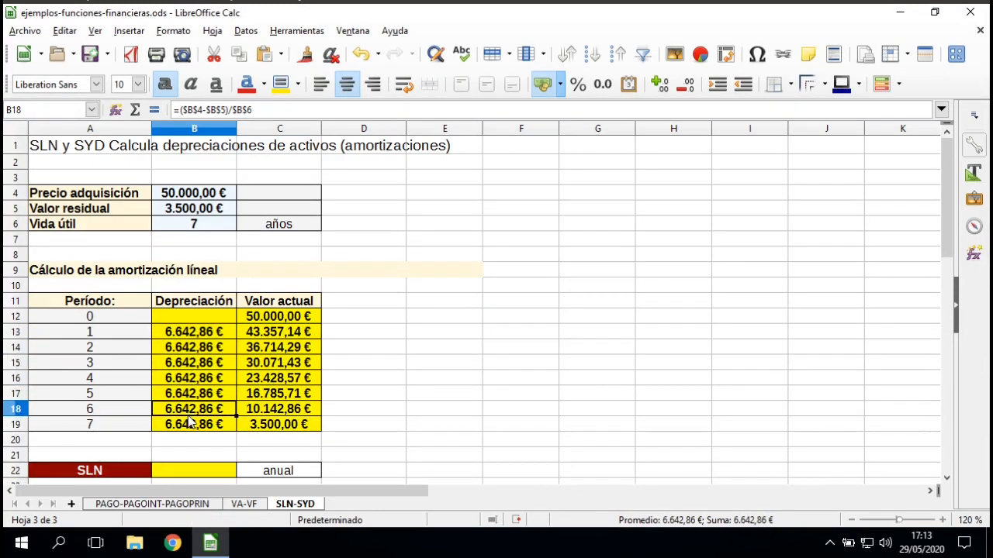
{"action": "left_click", "coordinate": [273, 332]}
{"action": "left_click", "coordinate": [273, 394]}
{"action": "left_click", "coordinate": [279, 318]}
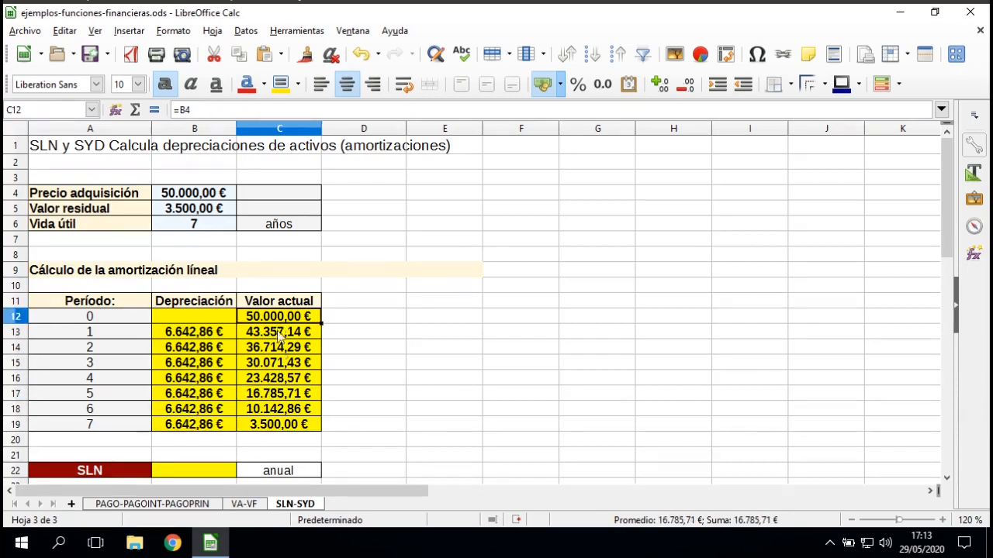
{"action": "left_click", "coordinate": [281, 427]}
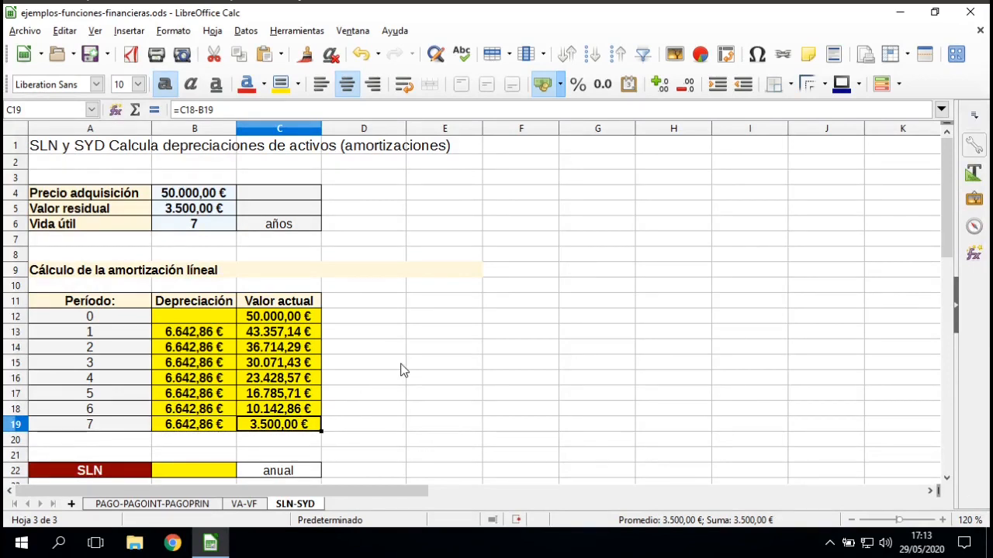
{"action": "key", "text": "Right"}
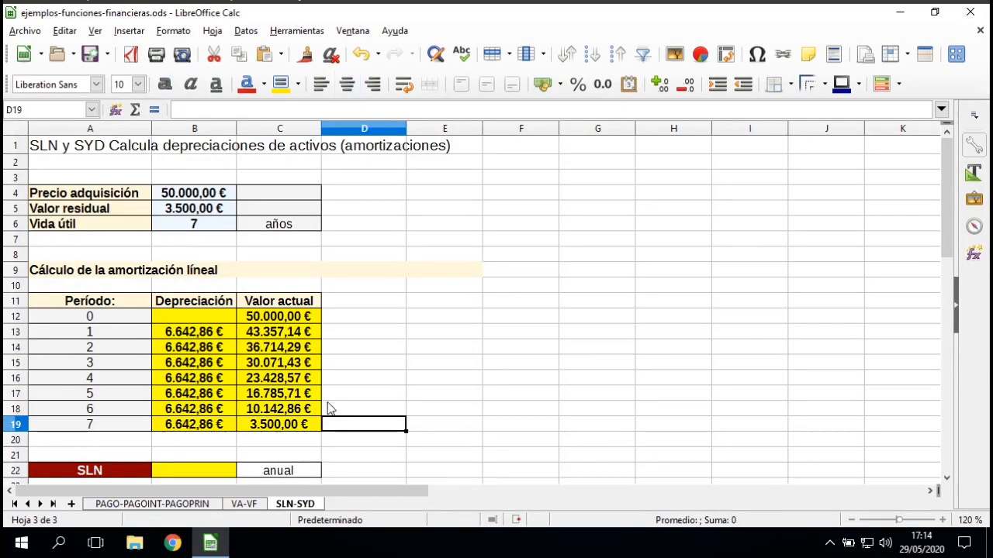
{"action": "double_click", "coordinate": [180, 331]}
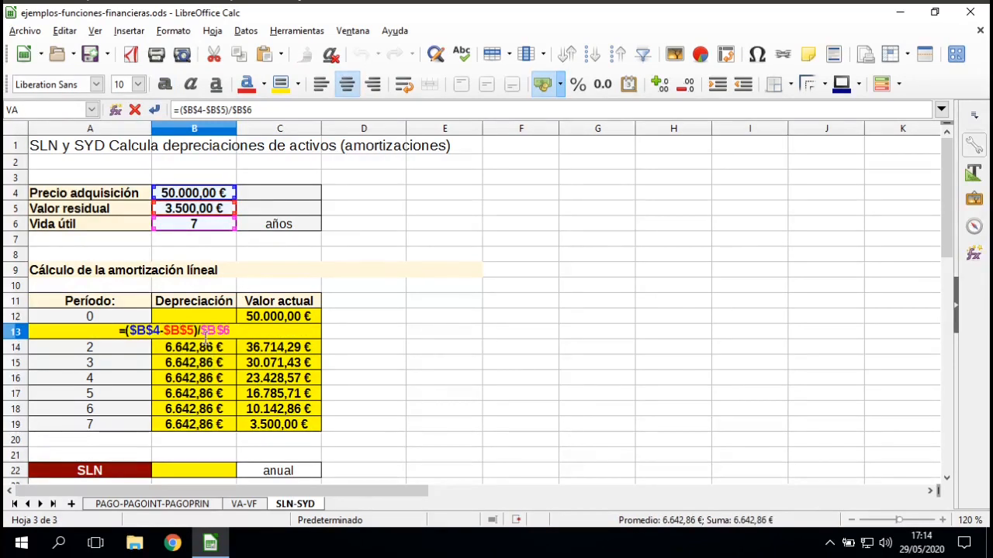
{"action": "key", "text": "Escape"}
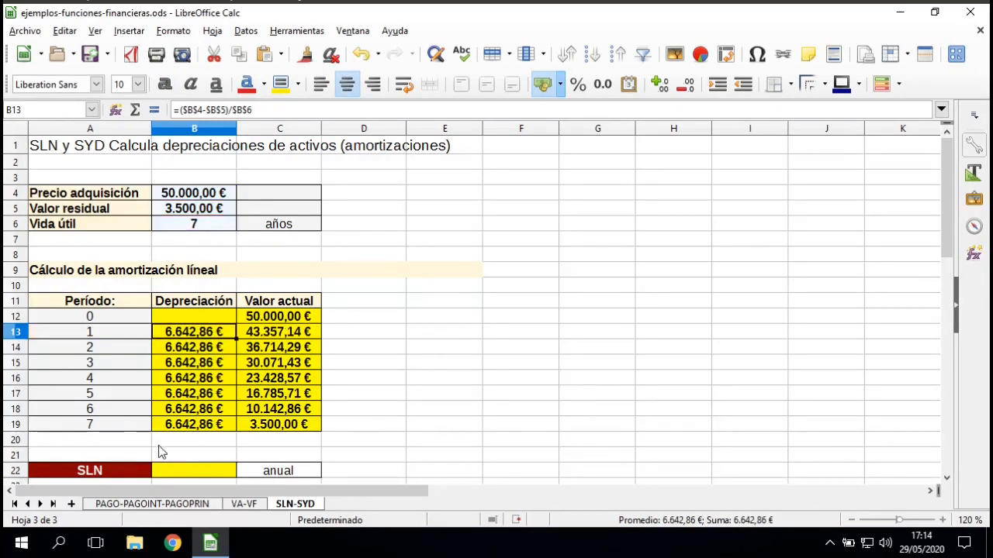
Start an SLN function in cell B22, chosen from the Finanzas category of the function wizard.
{"action": "left_click", "coordinate": [173, 470]}
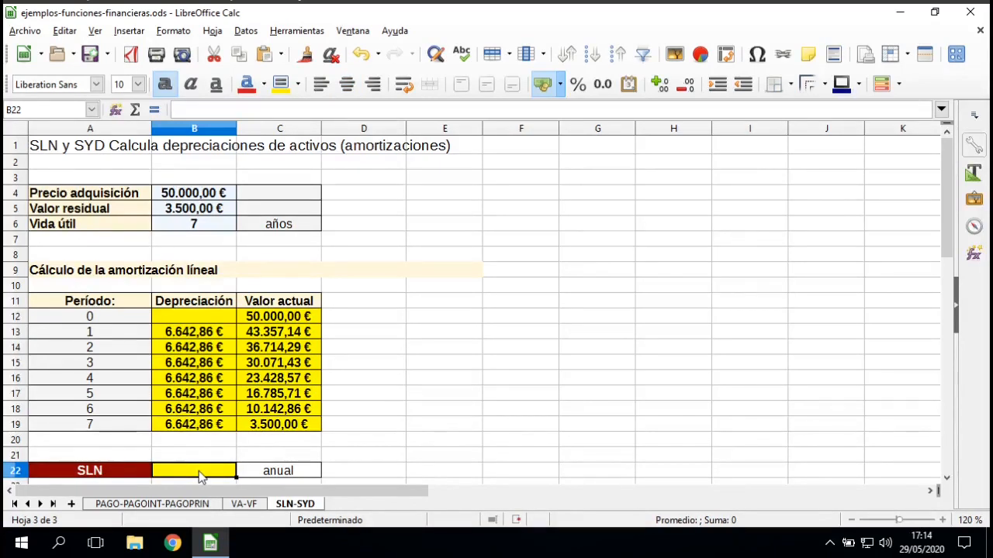
{"action": "left_click", "coordinate": [116, 111]}
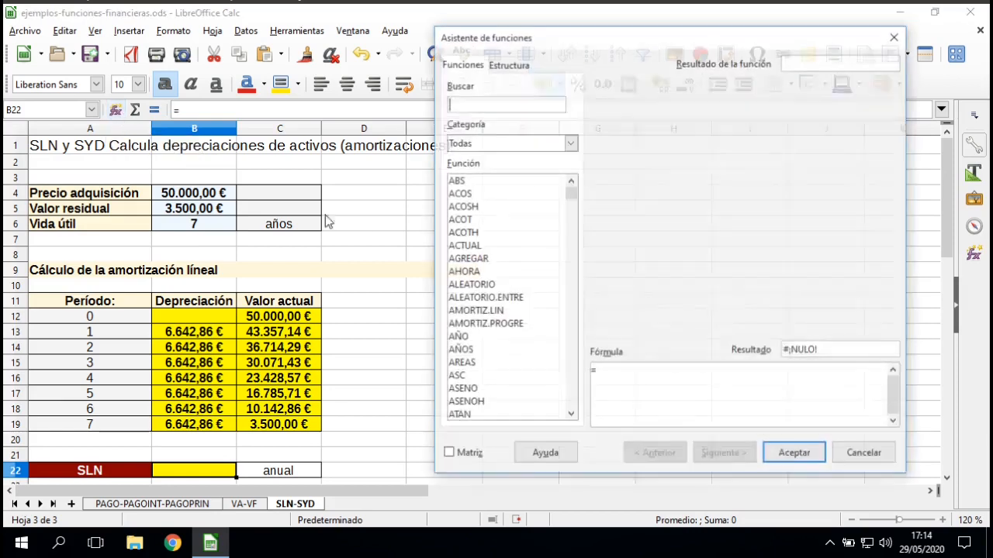
{"action": "left_click", "coordinate": [569, 142]}
{"action": "left_click", "coordinate": [532, 221]}
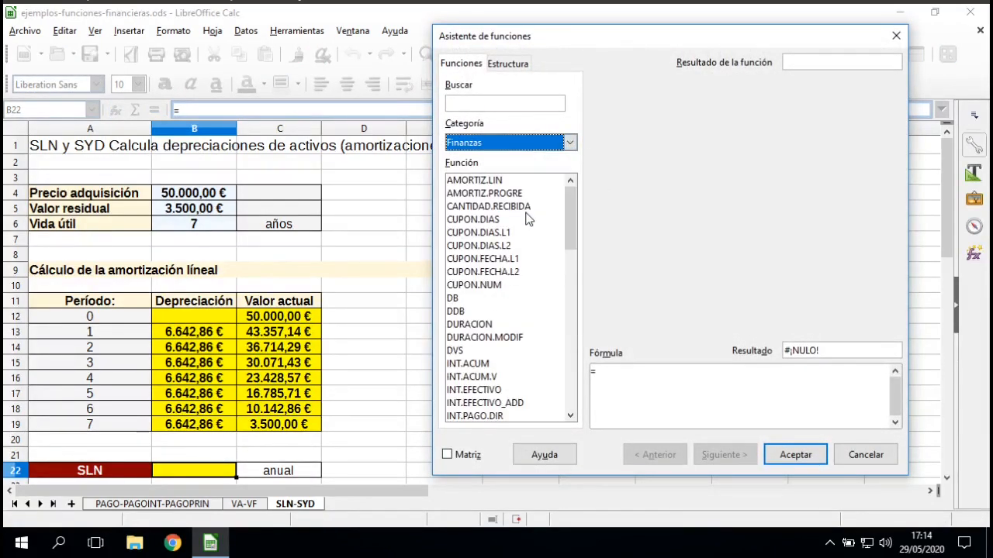
{"action": "left_click_drag", "start_coordinate": [572, 224], "coordinate": [570, 395]}
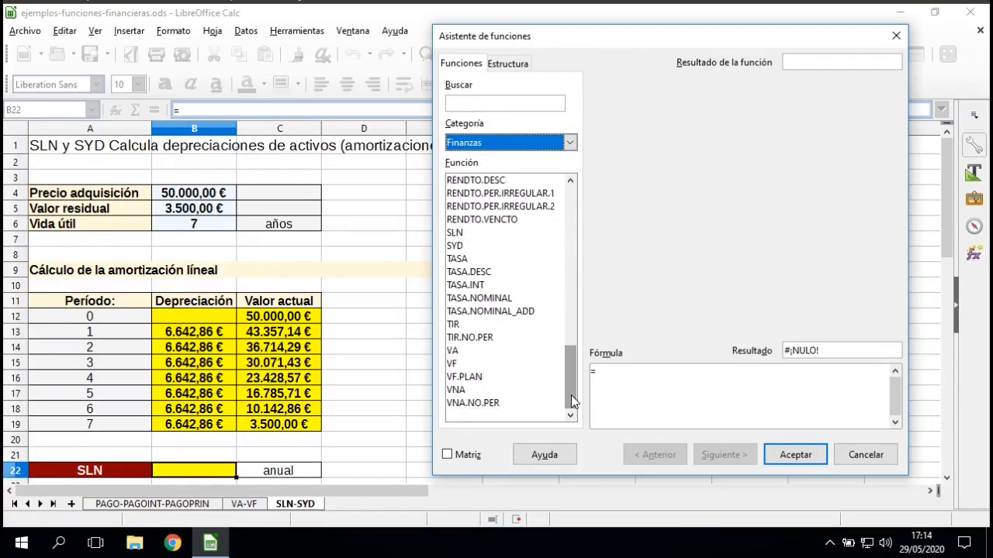
{"action": "left_click", "coordinate": [463, 234]}
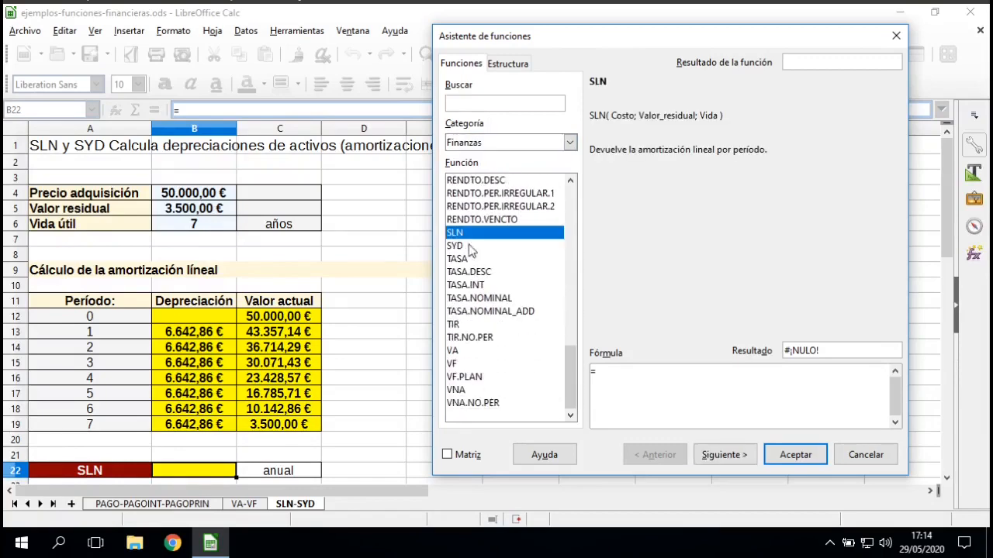
{"action": "left_click", "coordinate": [722, 456]}
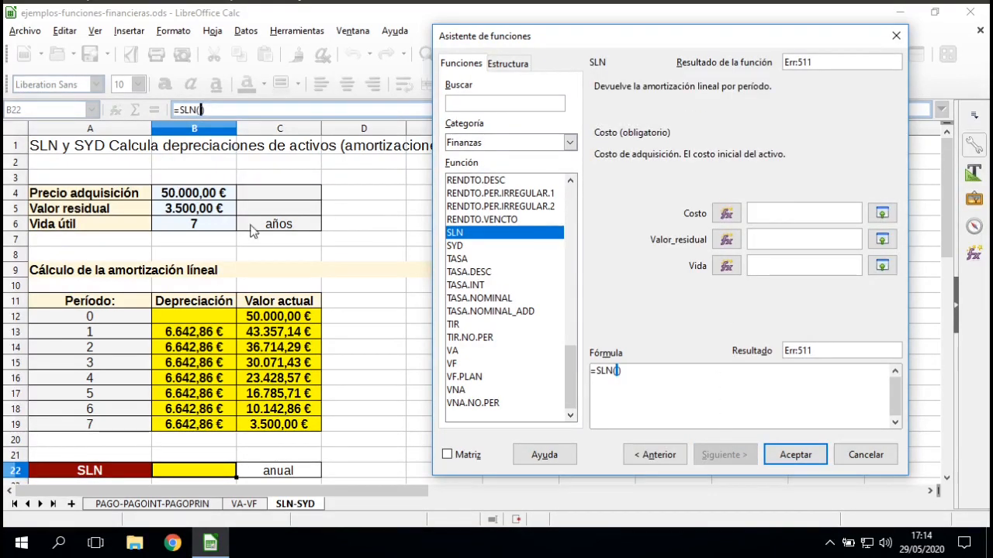
Complete the SLN function in B22 with Costo B4, Valor_residual B5 and Vida 7.
{"action": "left_click", "coordinate": [188, 198]}
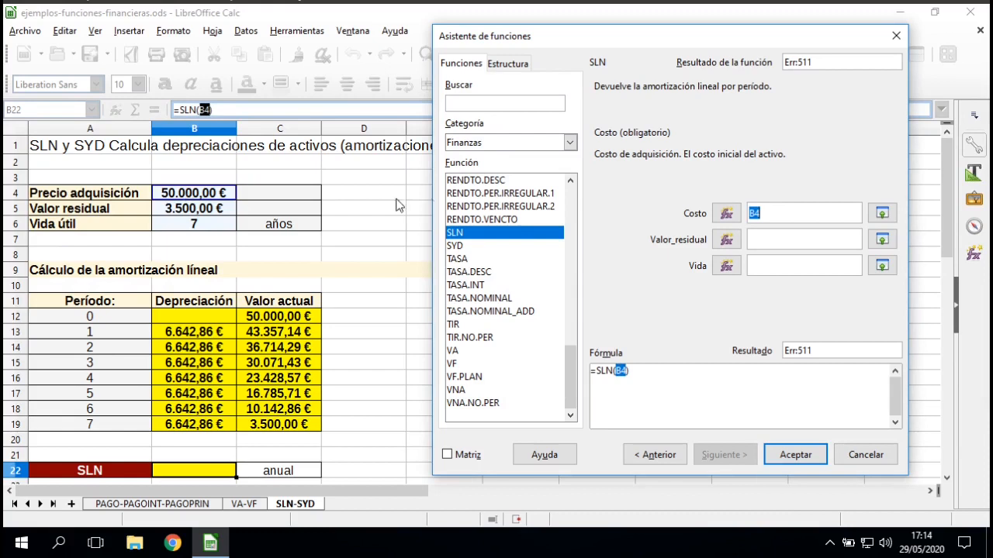
{"action": "left_click", "coordinate": [772, 239]}
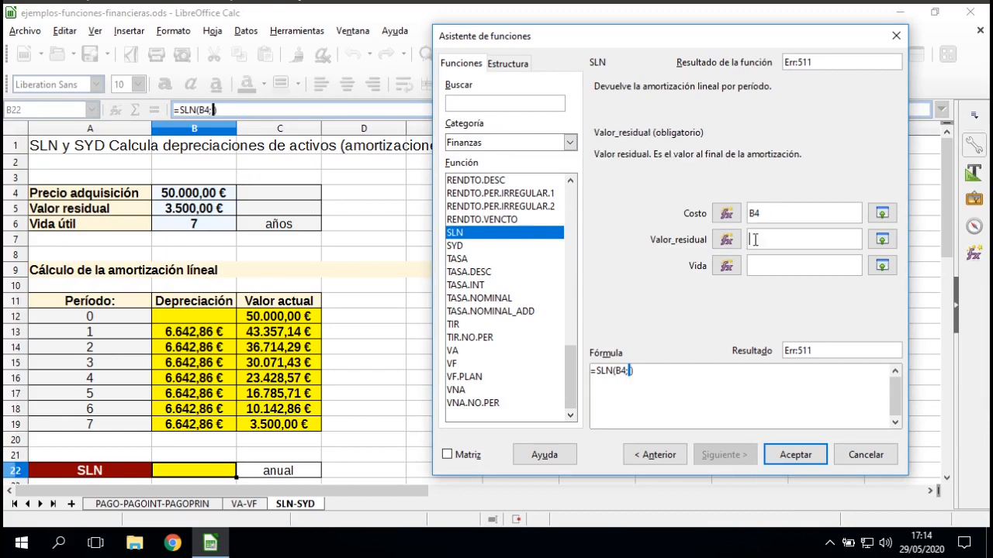
{"action": "left_click", "coordinate": [191, 211]}
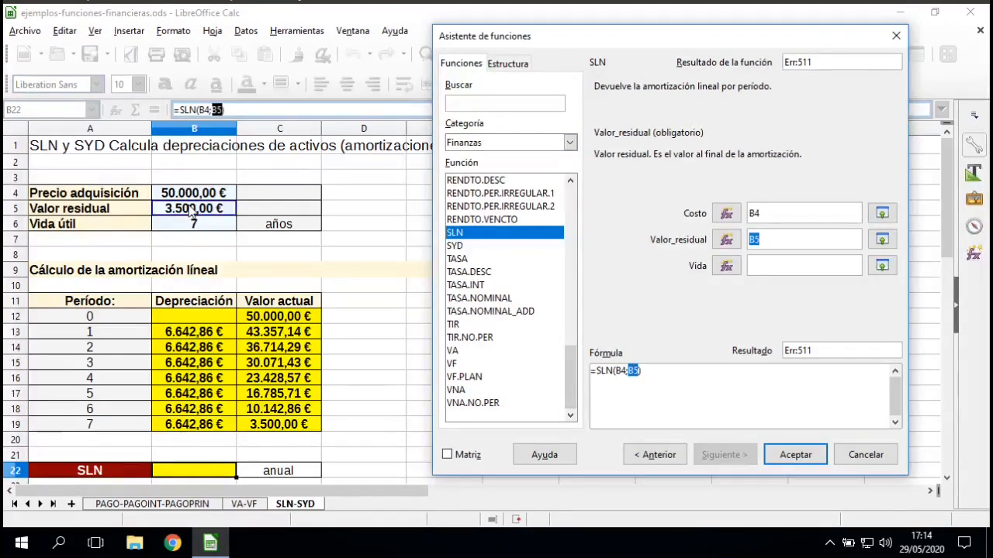
{"action": "left_click", "coordinate": [766, 266]}
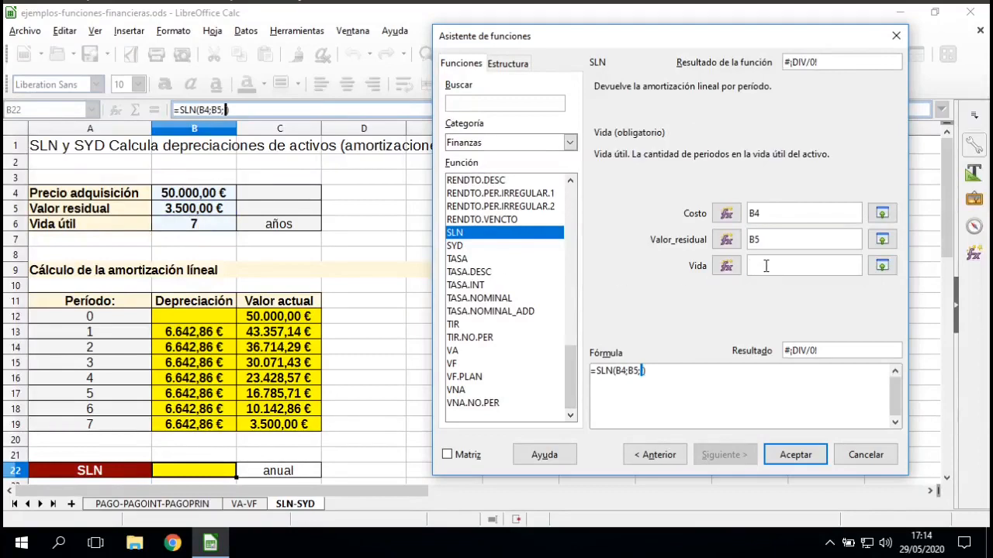
{"action": "type", "text": "7"}
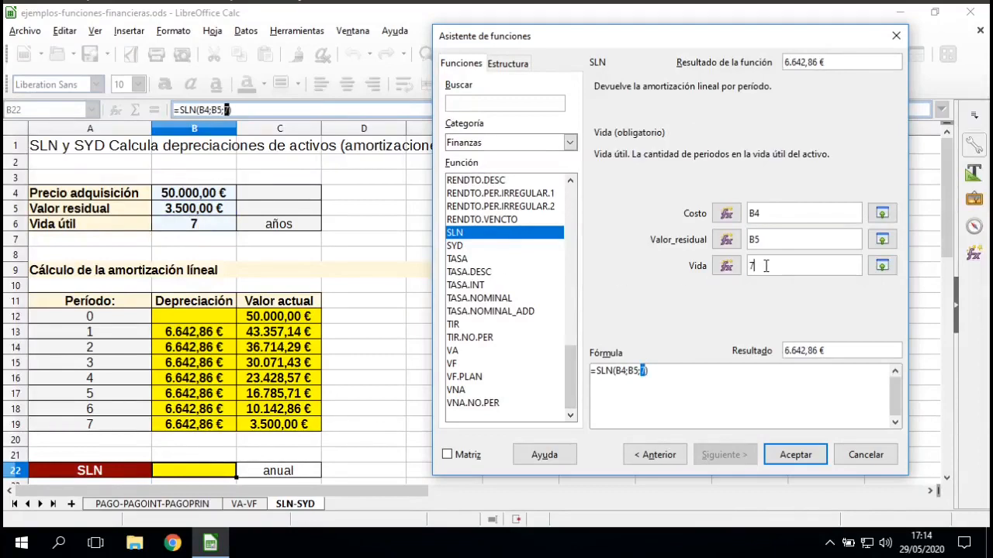
{"action": "left_click", "coordinate": [785, 456]}
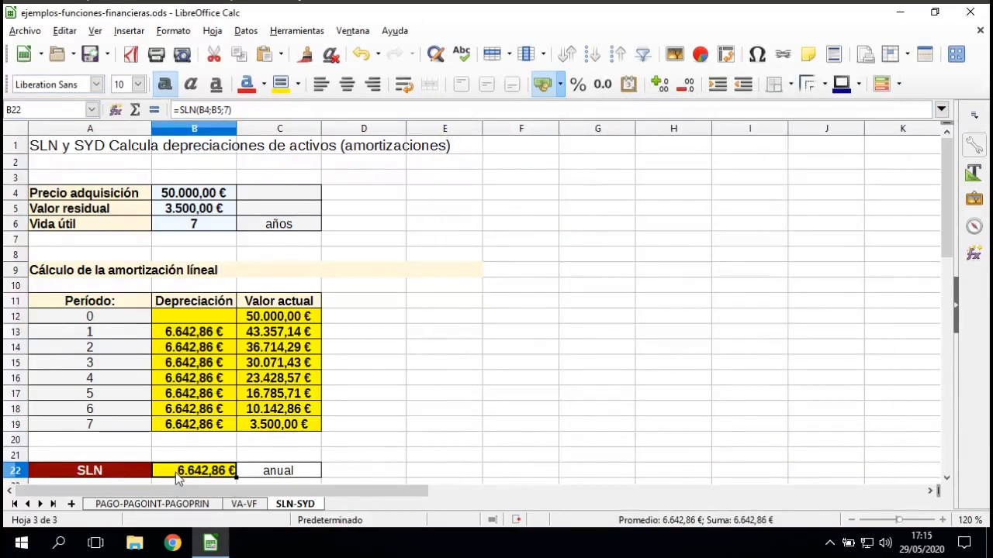
Inspect the manual depreciation formula in B13 for comparison with the SLN function.
{"action": "left_click", "coordinate": [212, 331]}
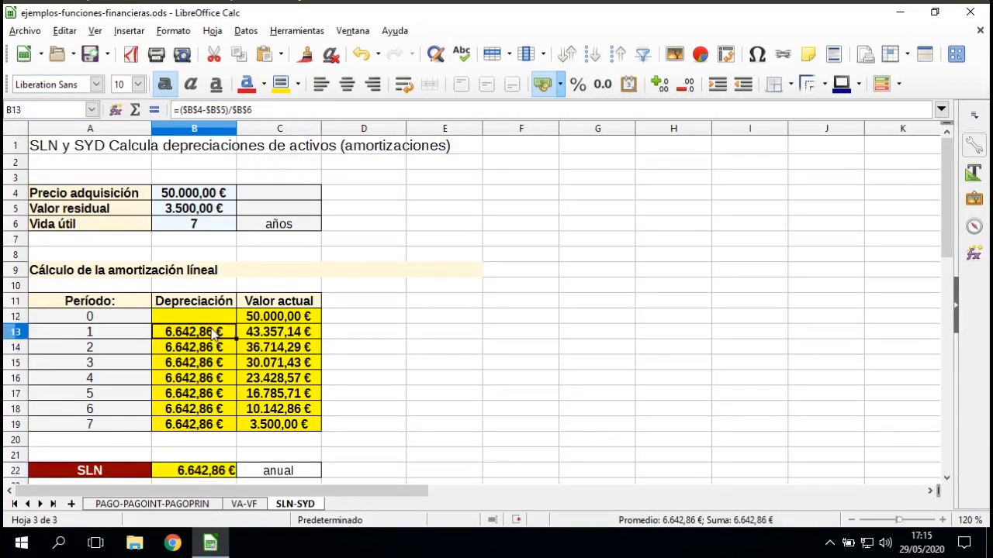
{"action": "double_click", "coordinate": [212, 331]}
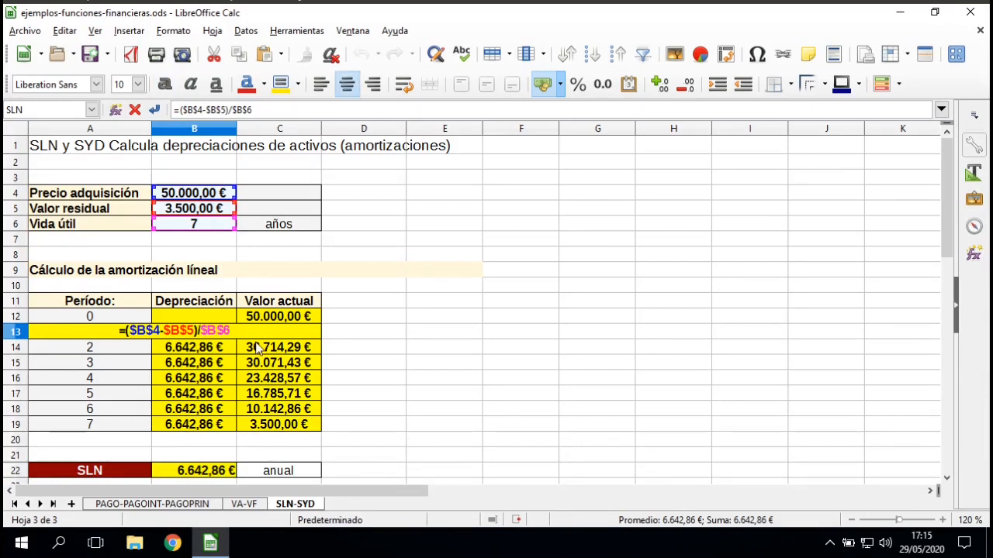
{"action": "key", "text": "Escape"}
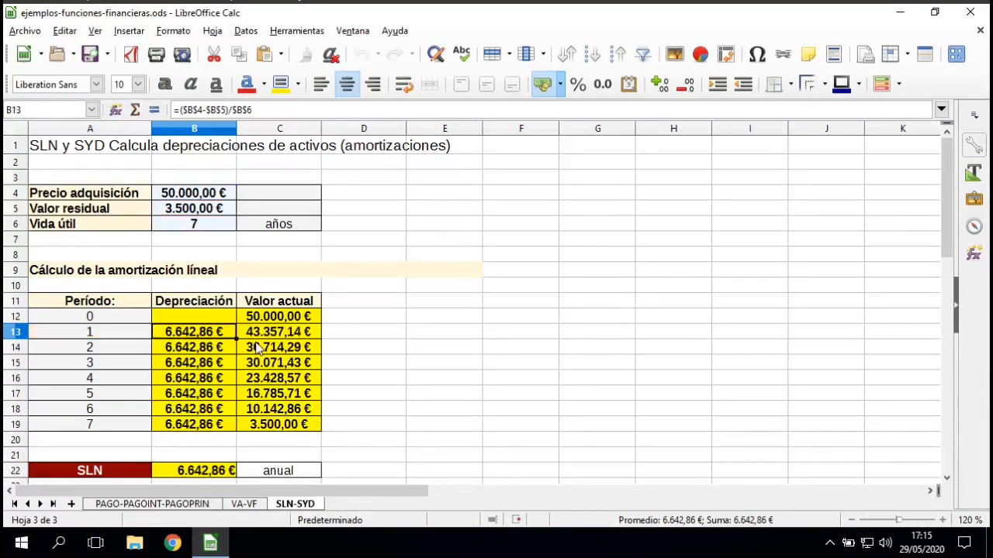
Center the SLN result horizontally in cell B22.
{"action": "left_click", "coordinate": [191, 473]}
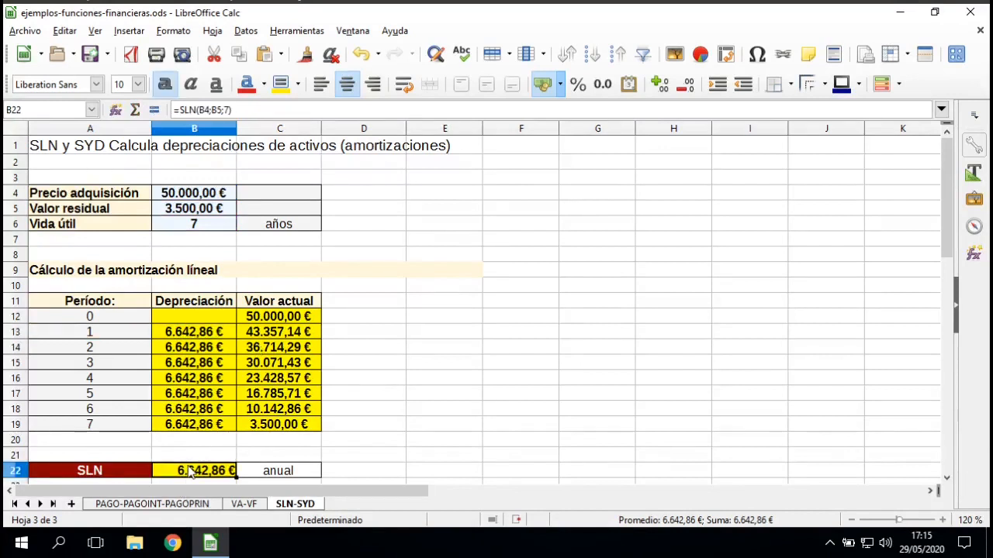
{"action": "left_click", "coordinate": [364, 440]}
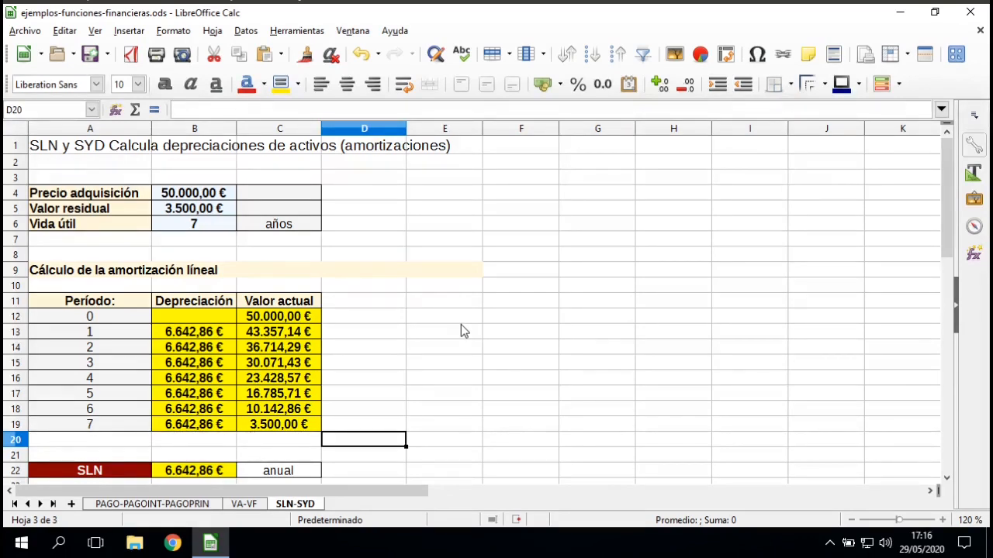
Examine the declining sum-of-digits depreciation table and how its Factor column pairs with periods 1 and 2.
{"action": "scroll", "coordinate": [460, 324], "scroll_direction": "down", "scroll_amount": 1}
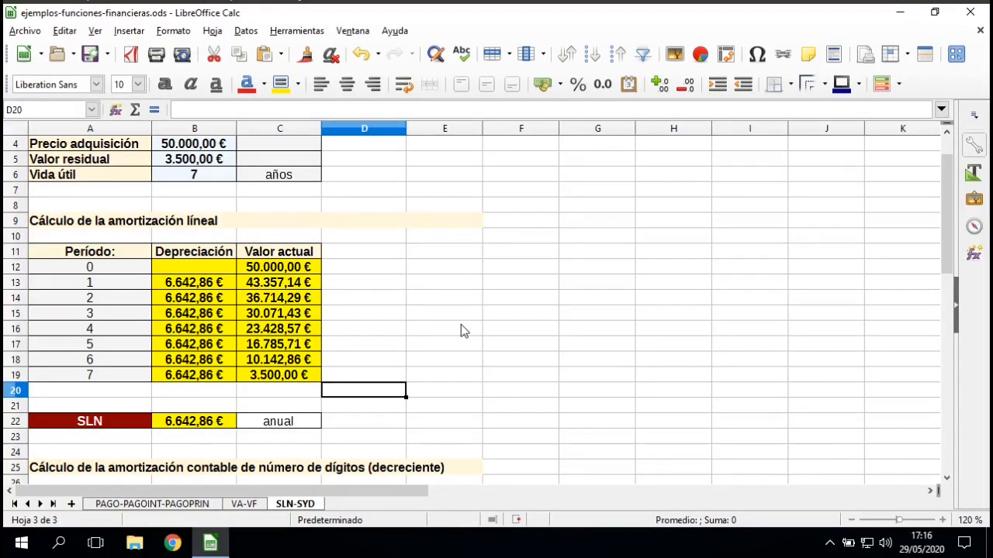
{"action": "scroll", "coordinate": [461, 331], "scroll_direction": "down", "scroll_amount": 1}
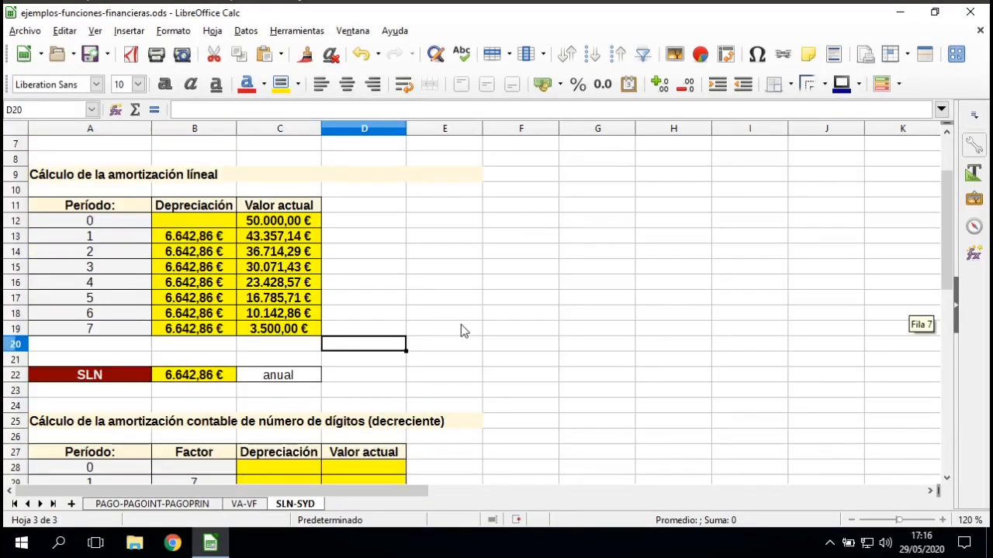
{"action": "scroll", "coordinate": [461, 331], "scroll_direction": "down", "scroll_amount": 3}
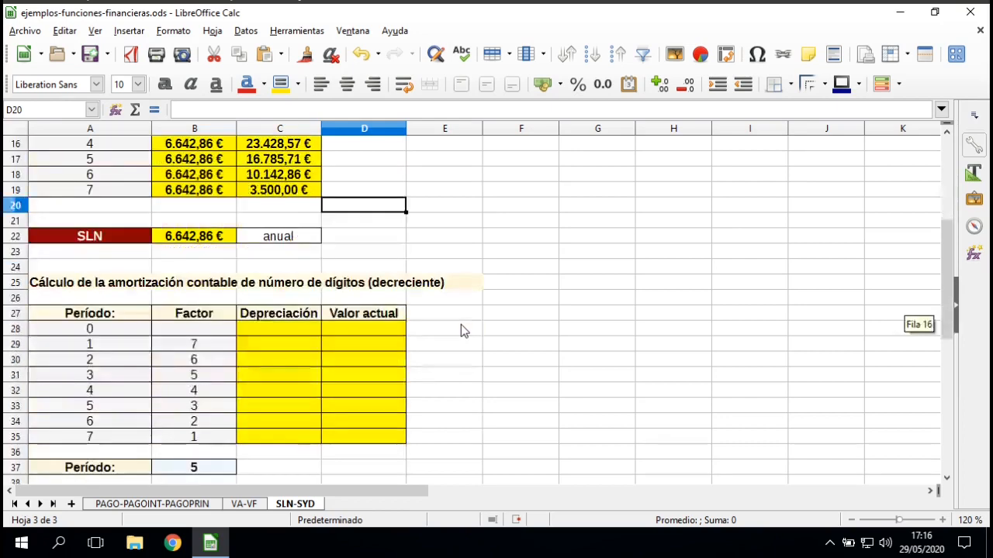
{"action": "scroll", "coordinate": [460, 326], "scroll_direction": "down", "scroll_amount": 2}
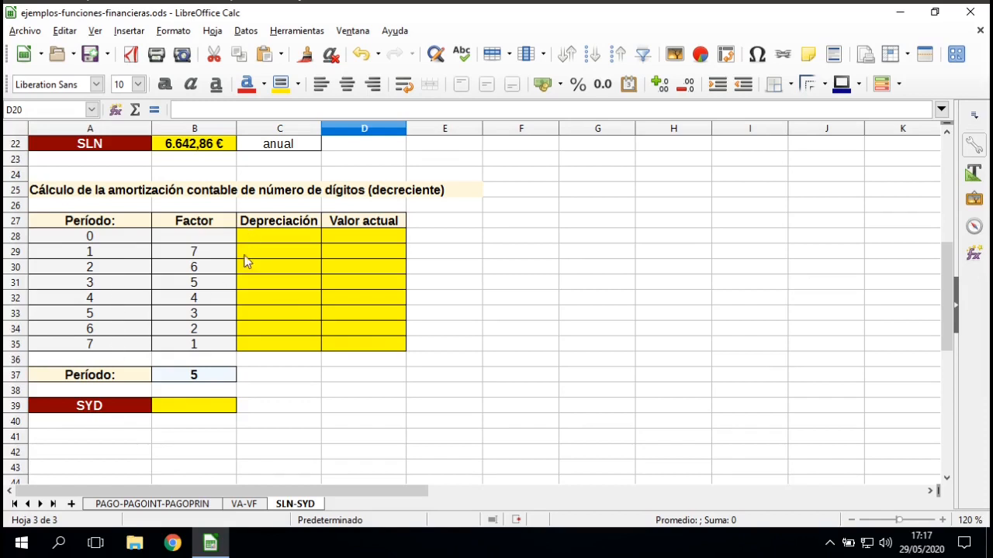
{"action": "left_click", "coordinate": [204, 224]}
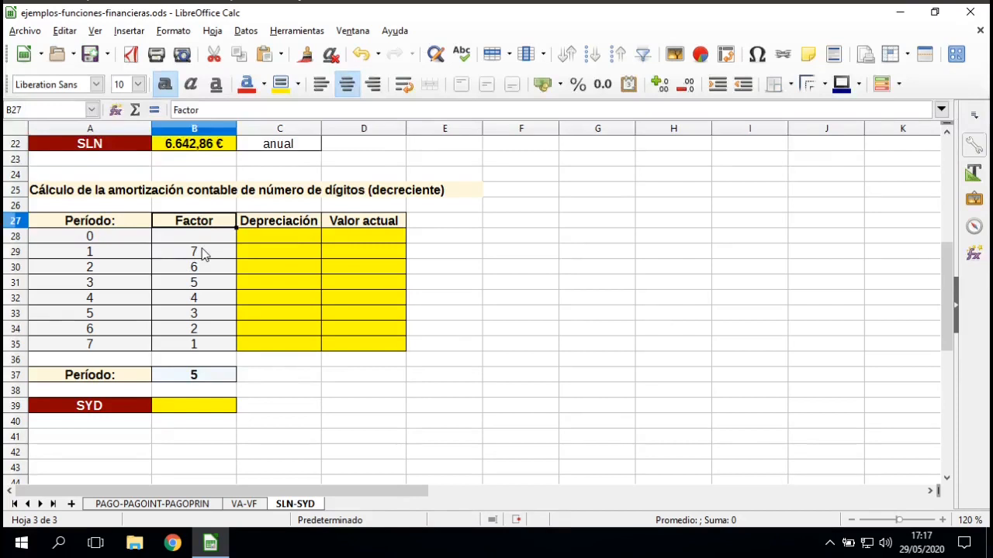
{"action": "left_click", "coordinate": [81, 254]}
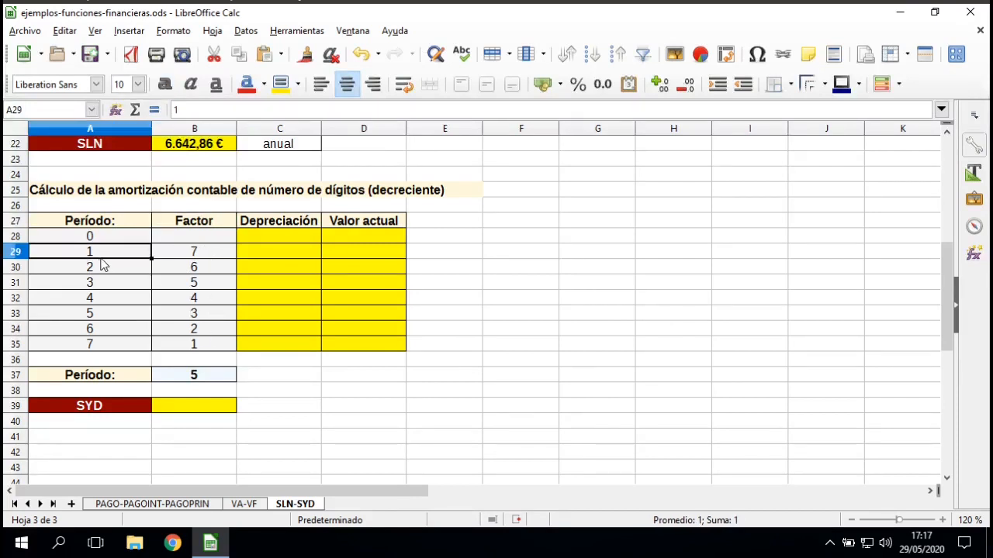
{"action": "left_click", "coordinate": [189, 255]}
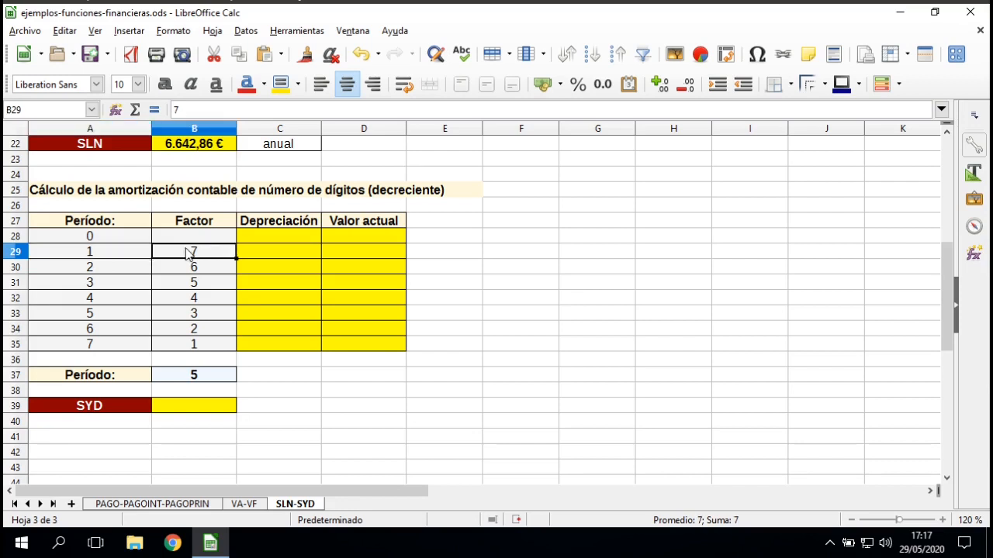
{"action": "left_click", "coordinate": [122, 271]}
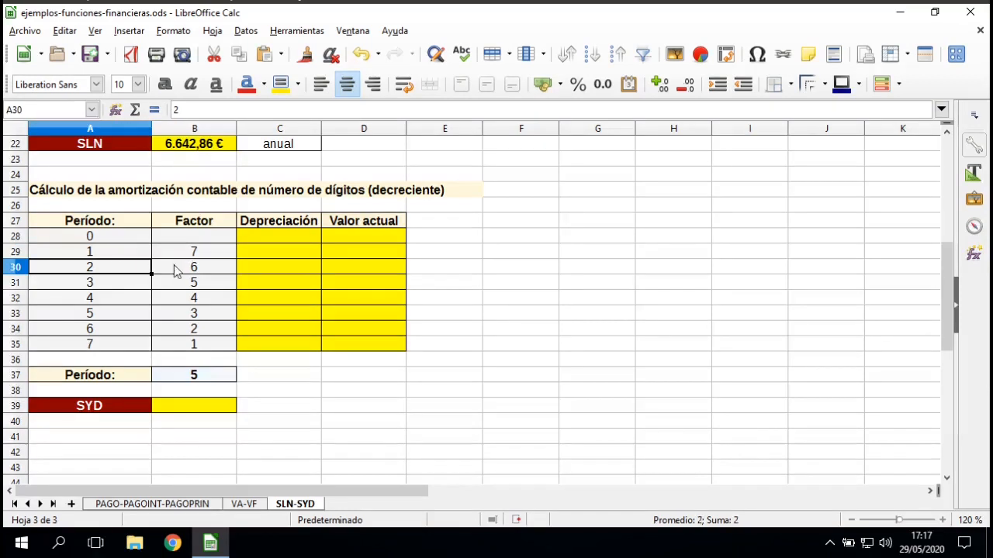
{"action": "left_click", "coordinate": [194, 270]}
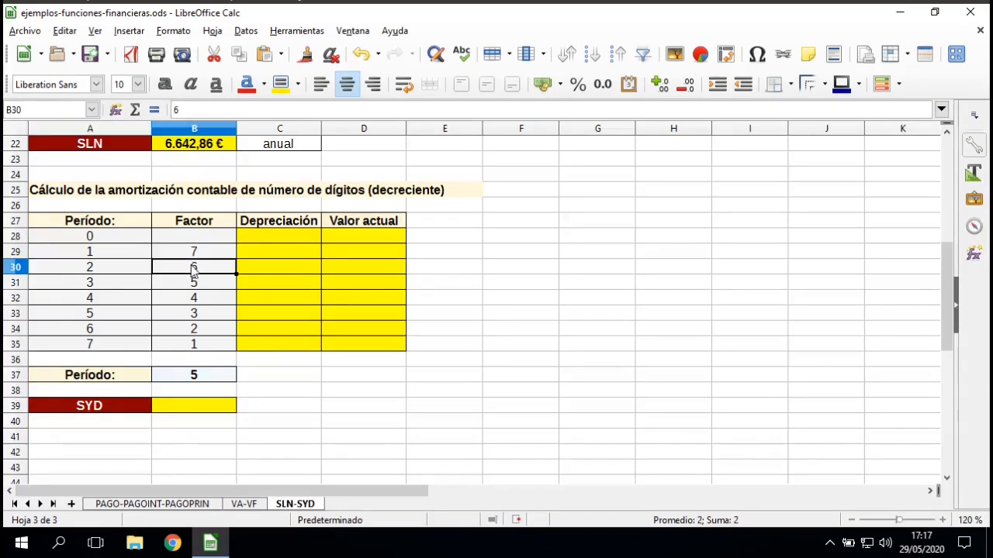
Examine the Factor values in B29:B35, how they decrease down to period 7, and their sum.
{"action": "left_click", "coordinate": [90, 344]}
{"action": "left_click", "coordinate": [209, 344]}
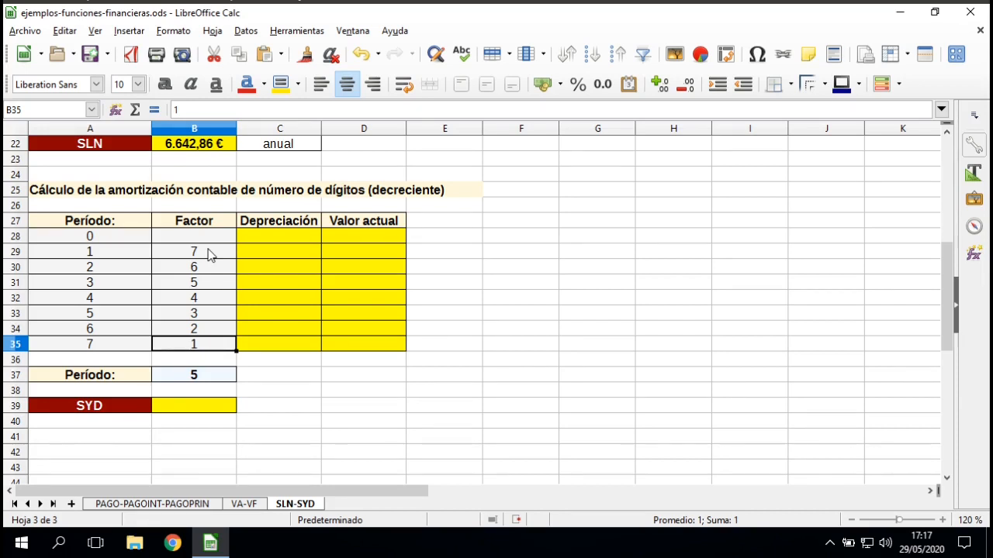
{"action": "left_click_drag", "start_coordinate": [209, 252], "coordinate": [211, 350]}
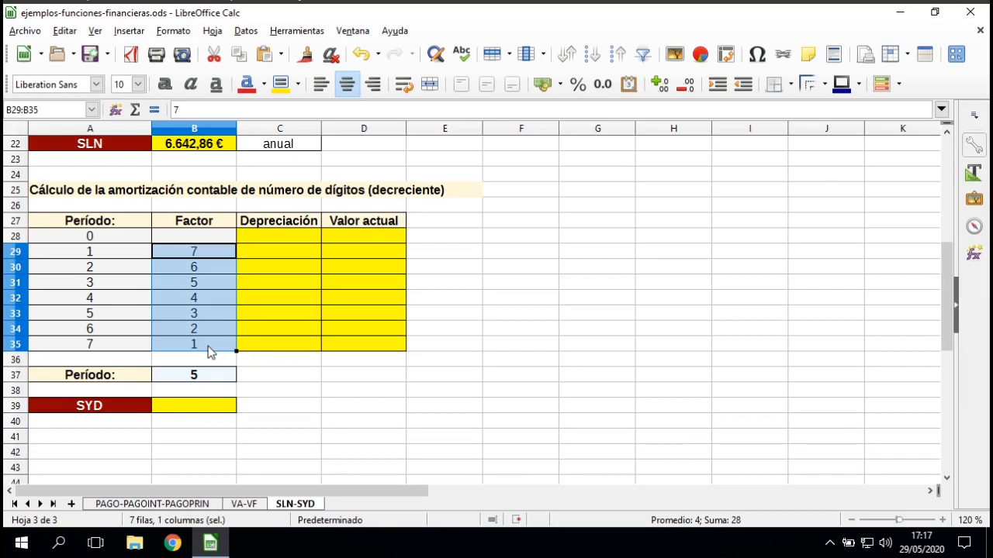
{"action": "left_click", "coordinate": [188, 254]}
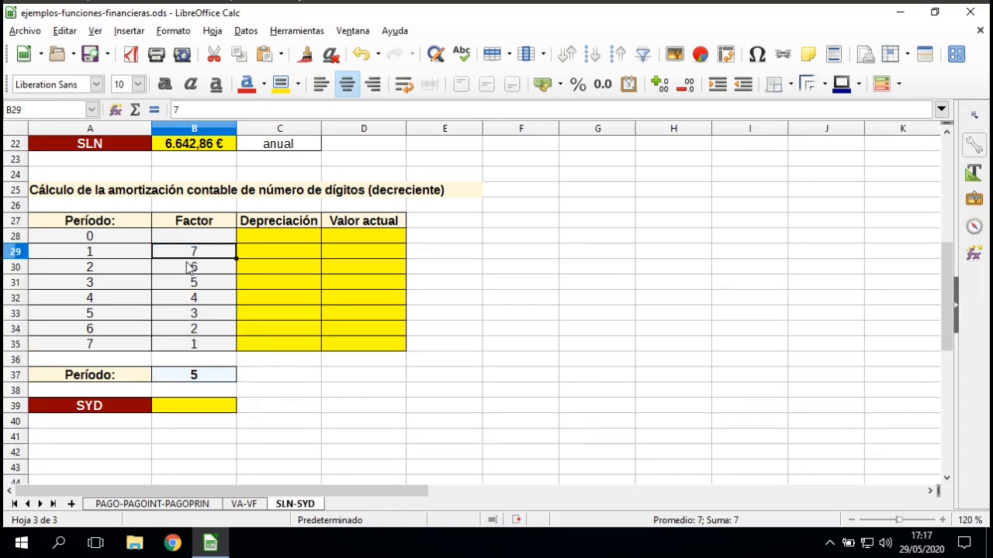
{"action": "left_click", "coordinate": [193, 283]}
{"action": "left_click", "coordinate": [189, 302]}
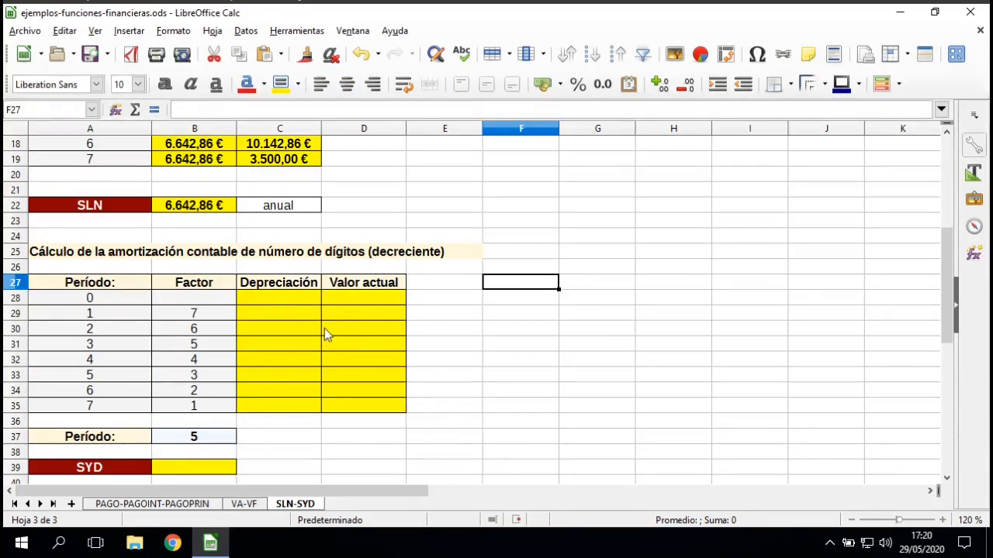
Set the period 0 Valor actual in D28 to the acquisition price with =B4.
{"action": "left_click", "coordinate": [367, 306]}
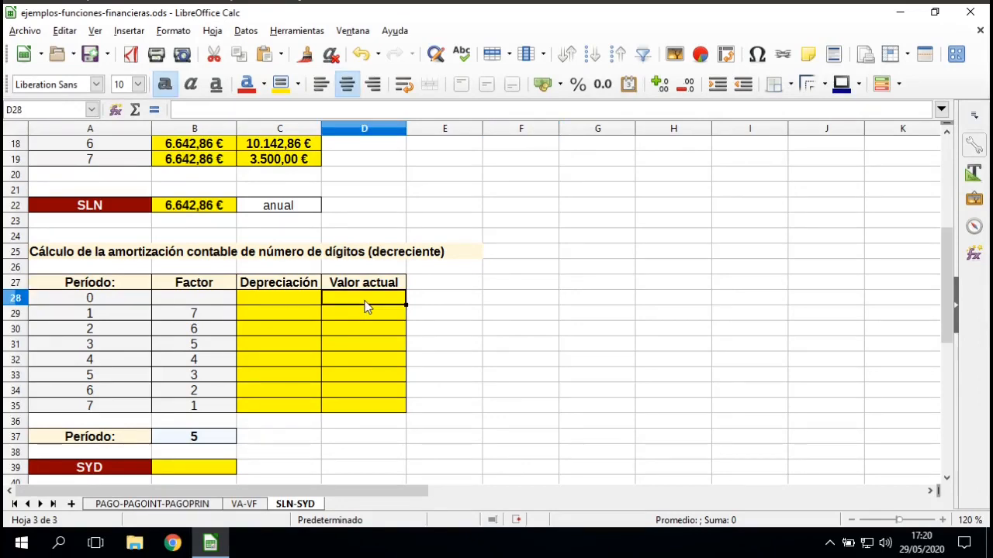
{"action": "type", "text": "="}
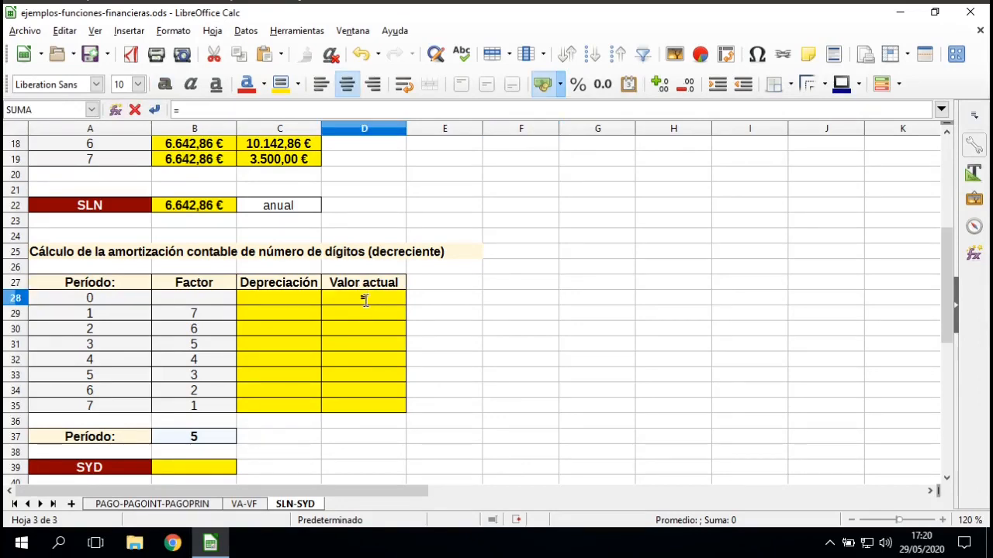
{"action": "scroll", "coordinate": [366, 301], "scroll_direction": "up", "scroll_amount": 5}
{"action": "scroll", "coordinate": [366, 301], "scroll_direction": "up", "scroll_amount": 1}
{"action": "left_click", "coordinate": [199, 196]}
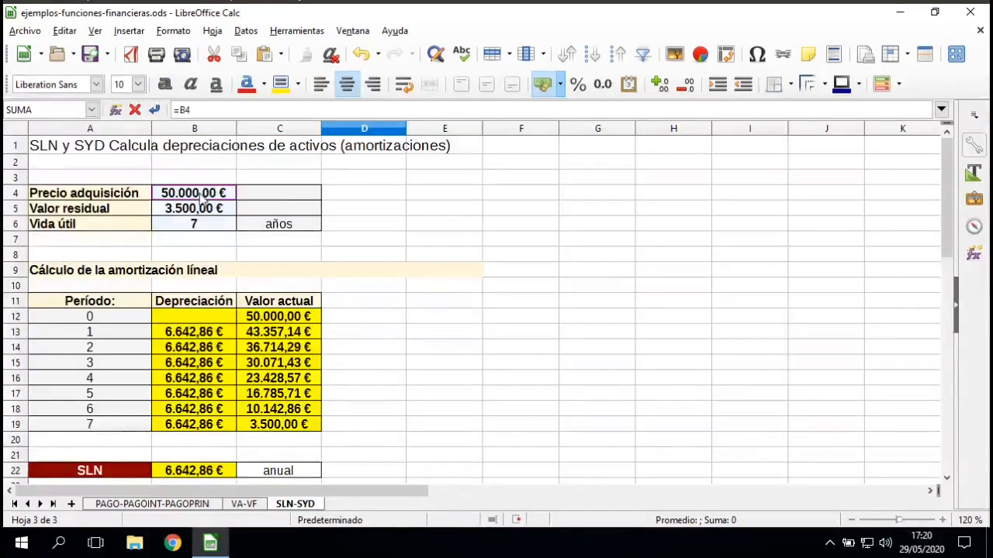
{"action": "key", "text": "Return"}
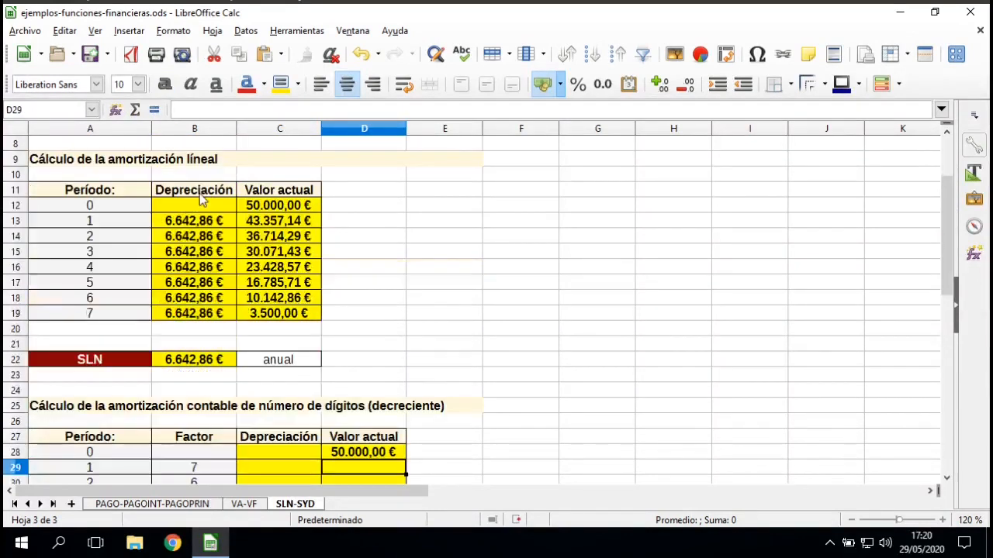
Begin the period 1 Depreciación formula in C29 with the acquisition price minus residual value, as absolute references: =($B$4-$B$5).
{"action": "scroll", "coordinate": [189, 373], "scroll_direction": "down", "scroll_amount": 1}
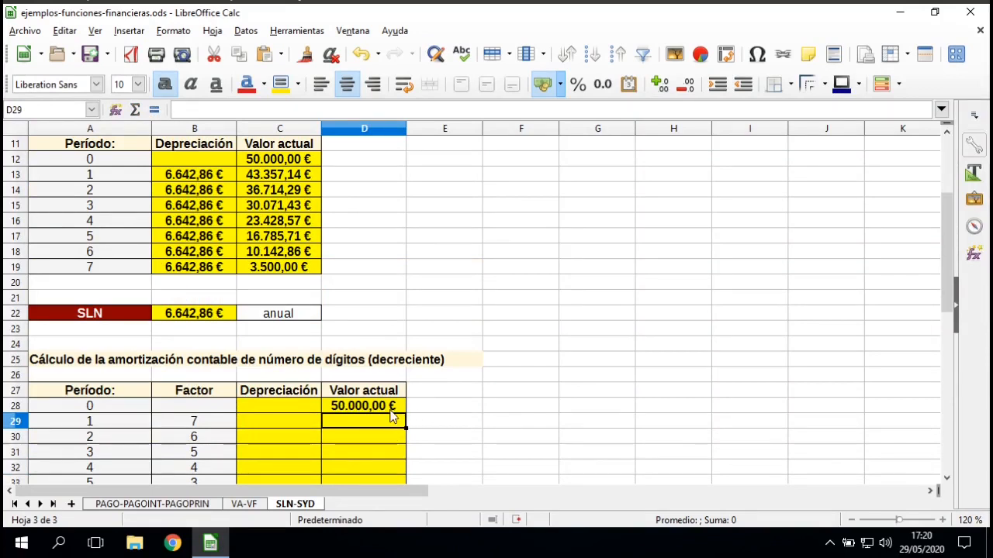
{"action": "left_click", "coordinate": [263, 424]}
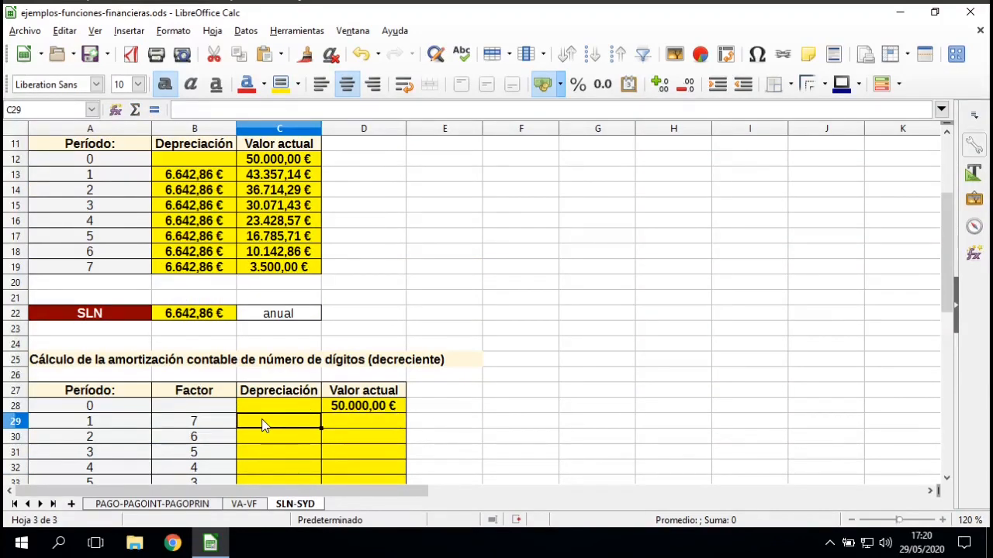
{"action": "type", "text": "="}
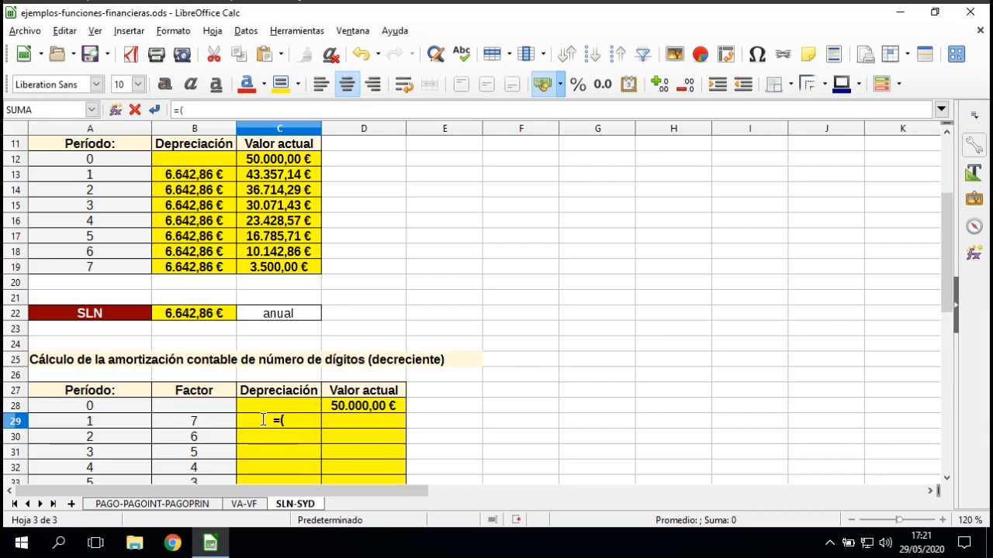
{"action": "type", "text": "("}
{"action": "scroll", "coordinate": [263, 420], "scroll_direction": "up", "scroll_amount": 4}
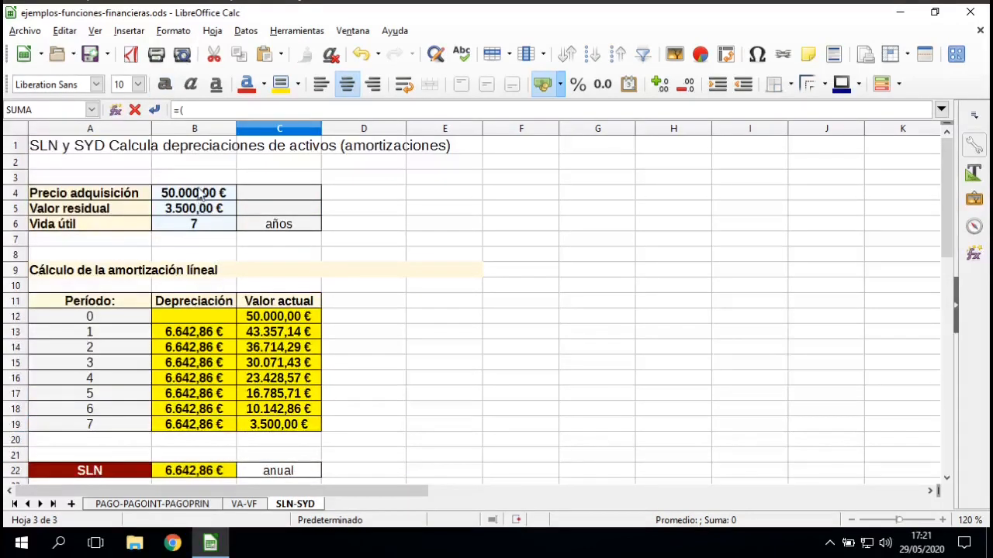
{"action": "left_click", "coordinate": [199, 194]}
{"action": "key", "text": "shift+F4"}
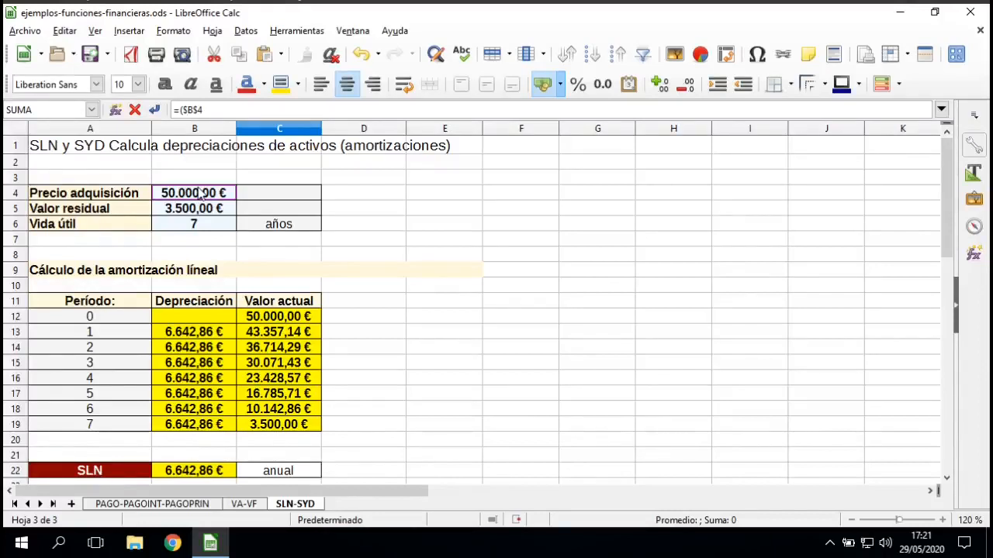
{"action": "type", "text": "-"}
{"action": "left_click", "coordinate": [188, 211]}
{"action": "key", "text": "shift+F4"}
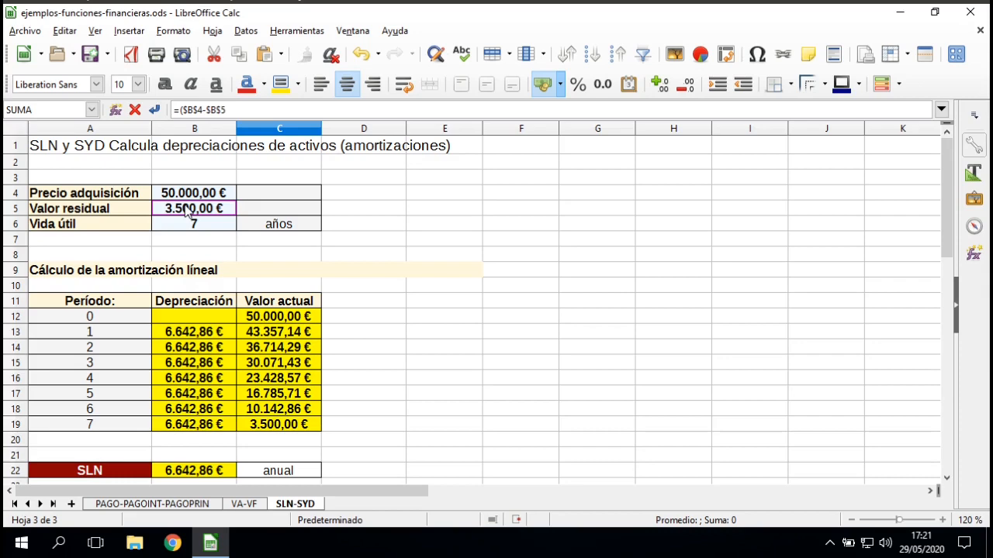
{"action": "type", "text": ")"}
{"action": "scroll", "coordinate": [188, 214], "scroll_direction": "down", "scroll_amount": 4}
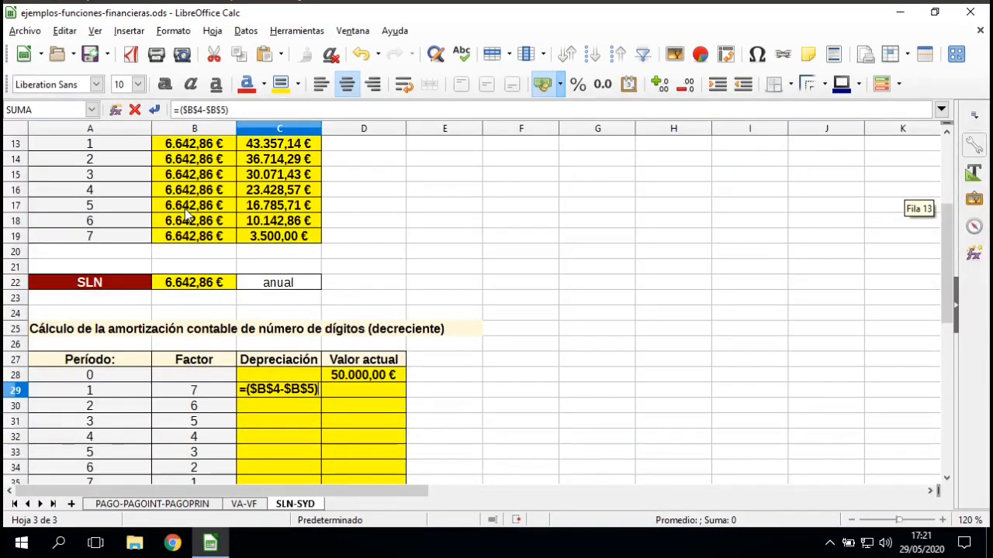
Complete the C29 formula by multiplying by factor B29 and dividing by the sum of all factors, suma($B$29:$B$35).
{"action": "type", "text": "*"}
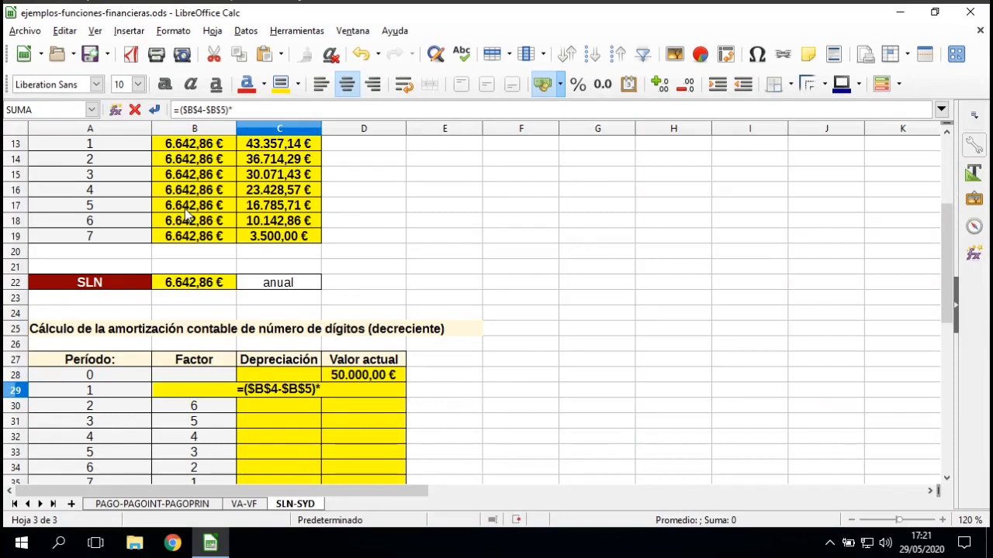
{"action": "left_click", "coordinate": [183, 390]}
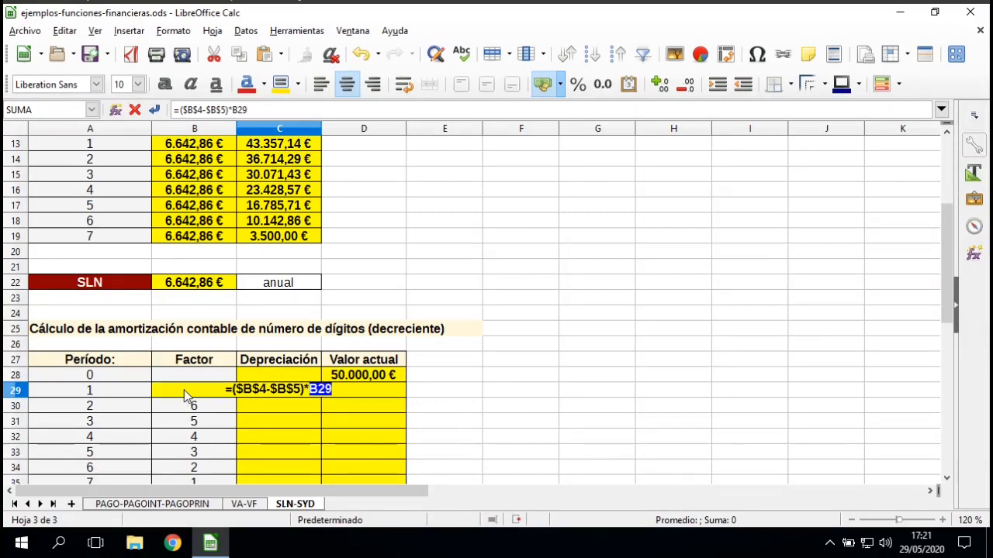
{"action": "type", "text": "/"}
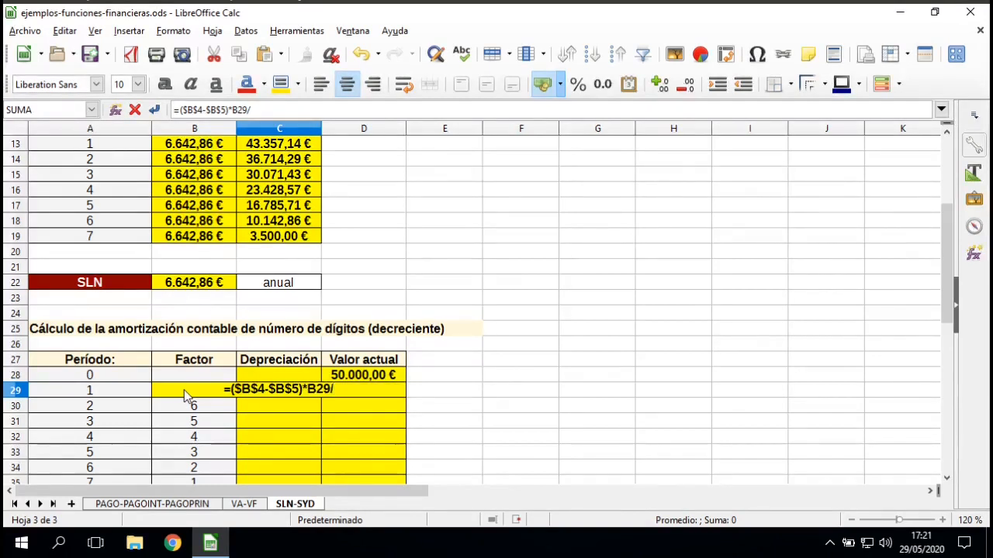
{"action": "type", "text": "suma("}
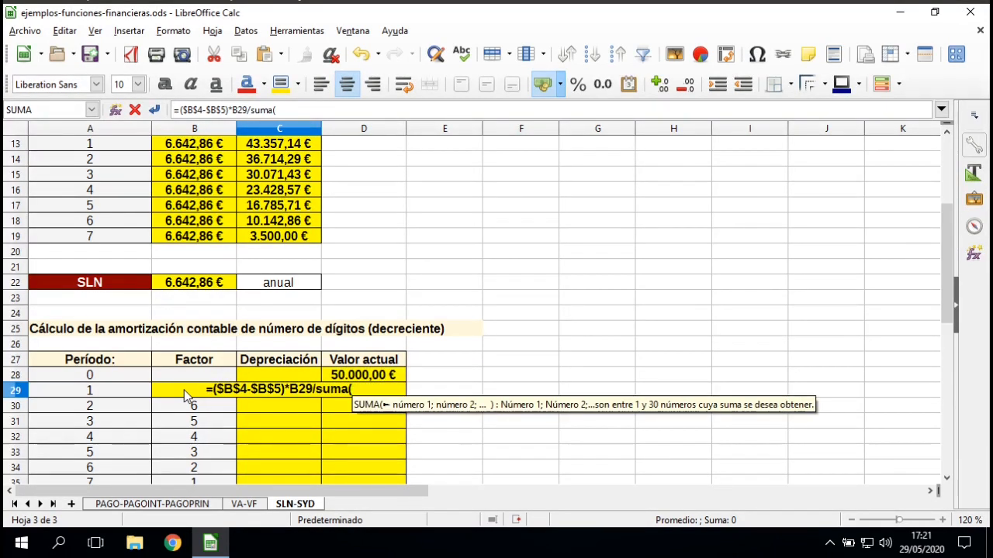
{"action": "left_click_drag", "start_coordinate": [184, 396], "coordinate": [202, 314]}
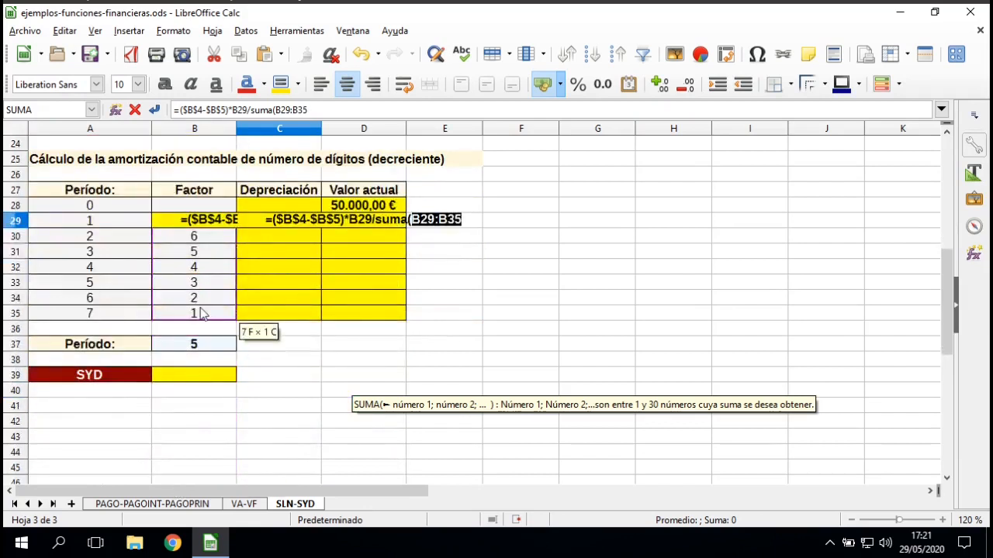
{"action": "key", "text": "shift+F4"}
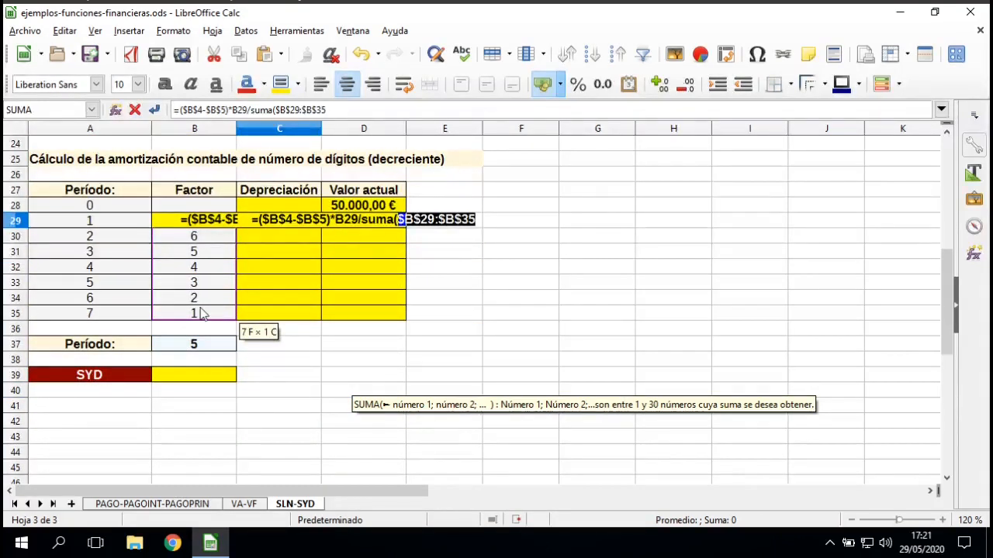
{"action": "type", "text": ")"}
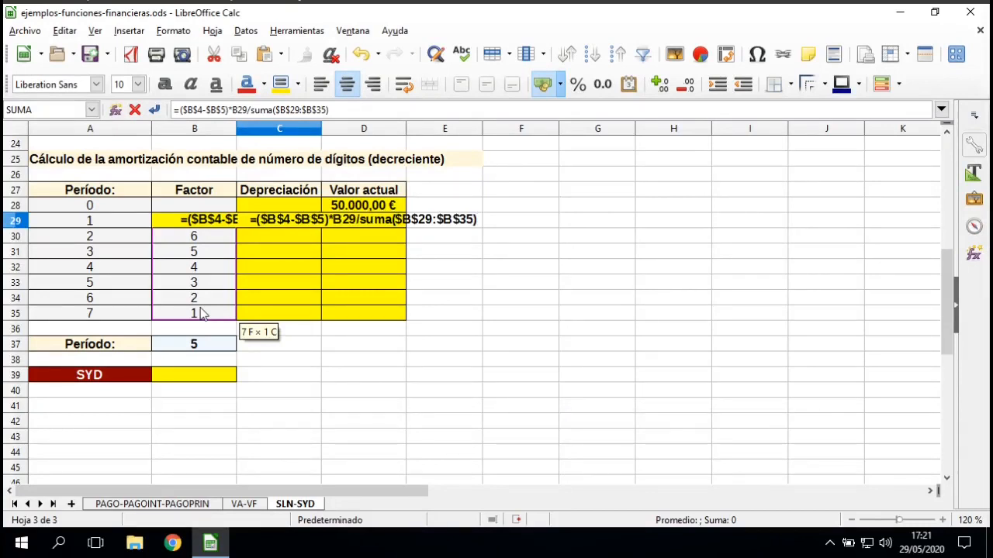
{"action": "key", "text": "Return"}
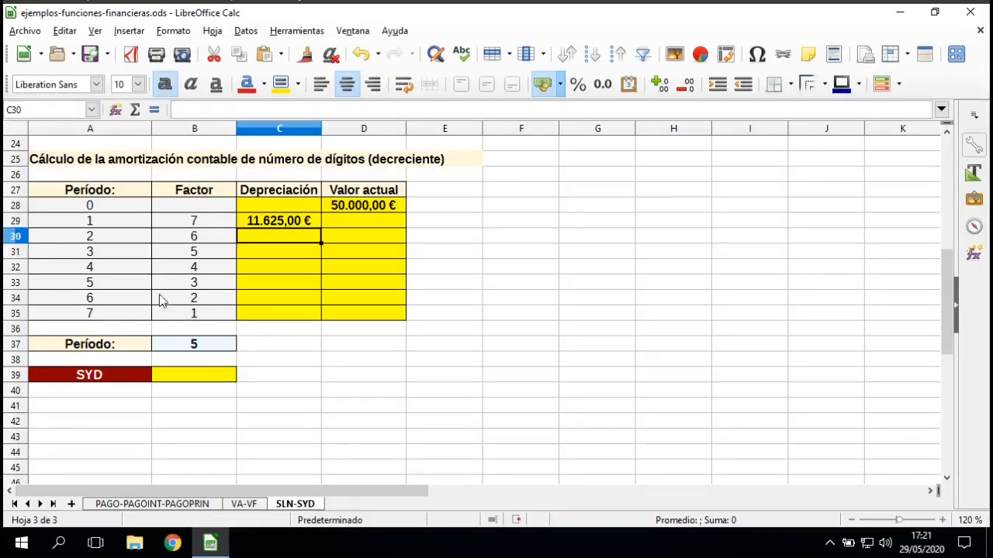
Calculate the period 1 Valor actual in D29 with =D28-C29.
{"action": "scroll", "coordinate": [242, 234], "scroll_direction": "up", "scroll_amount": 3}
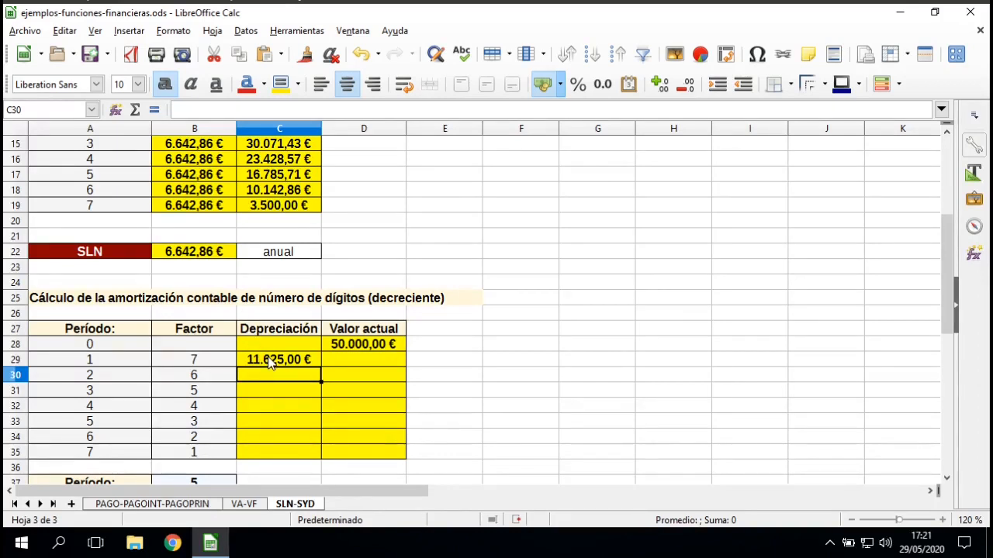
{"action": "left_click", "coordinate": [386, 366]}
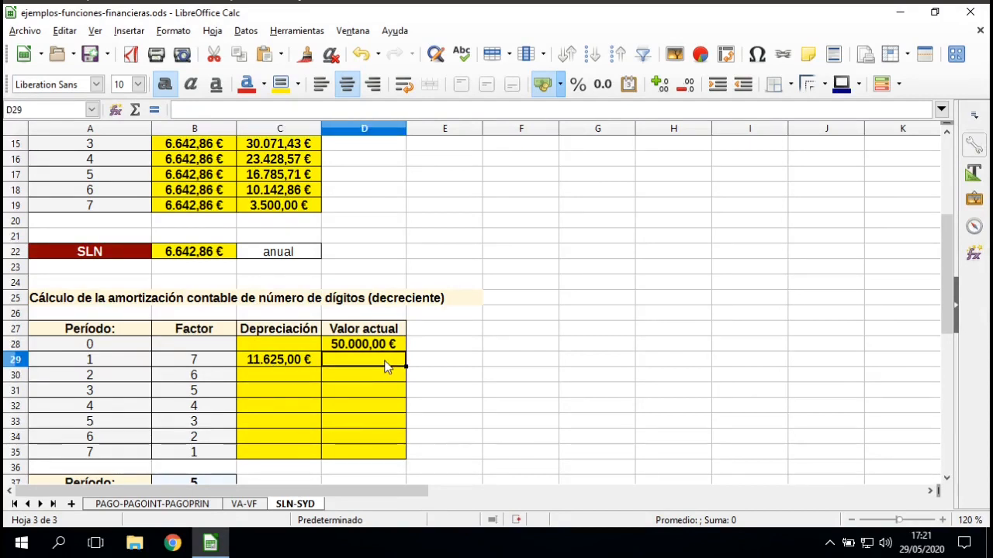
{"action": "type", "text": "="}
{"action": "key", "text": "Up"}
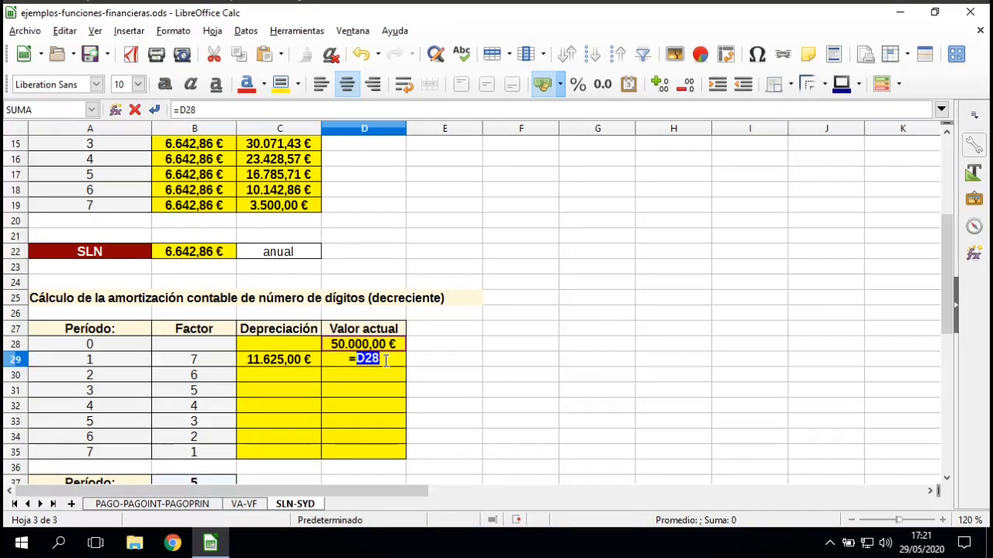
{"action": "type", "text": "-"}
{"action": "left_click", "coordinate": [249, 363]}
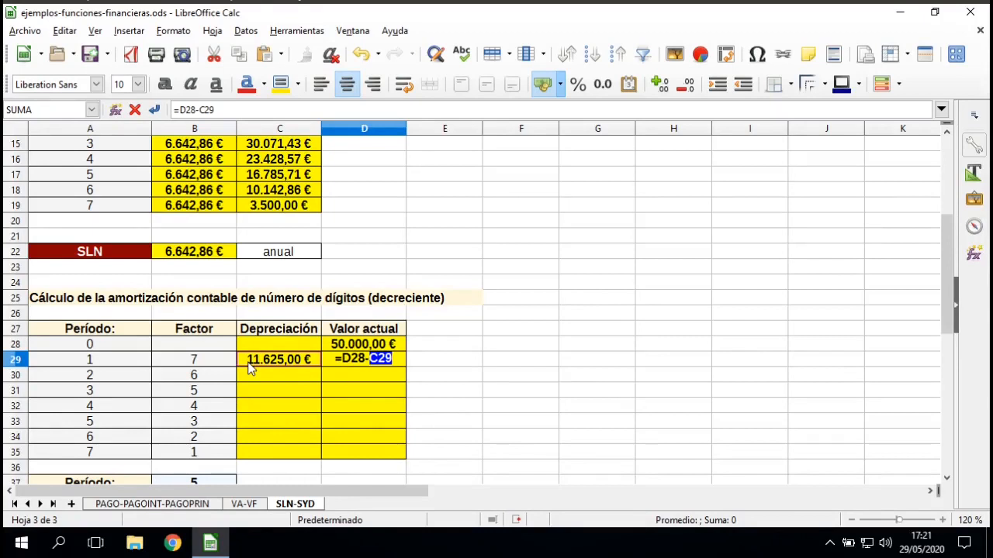
{"action": "key", "text": "Return"}
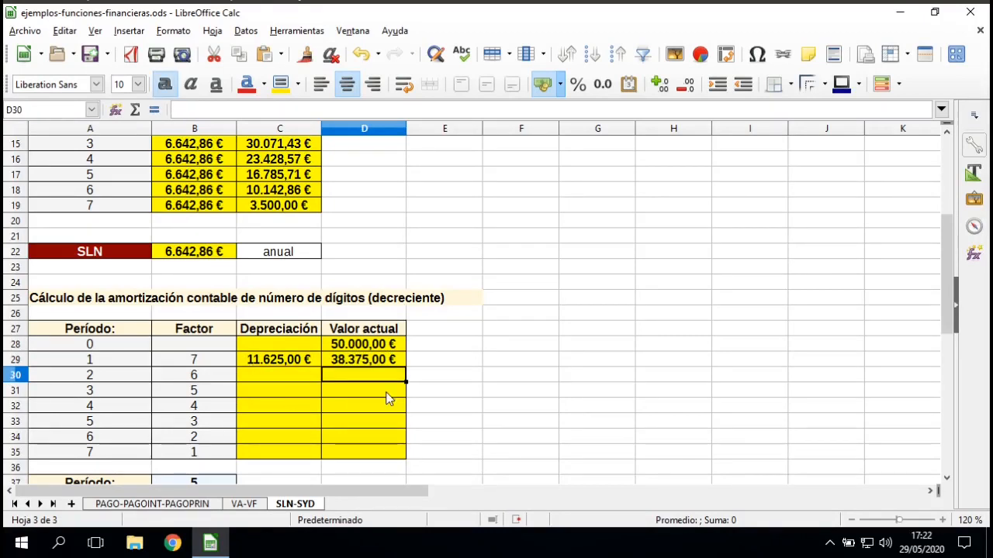
Fill the Depreciación and Valor actual formulas from C29:D29 down to row 35.
{"action": "left_click", "coordinate": [382, 345]}
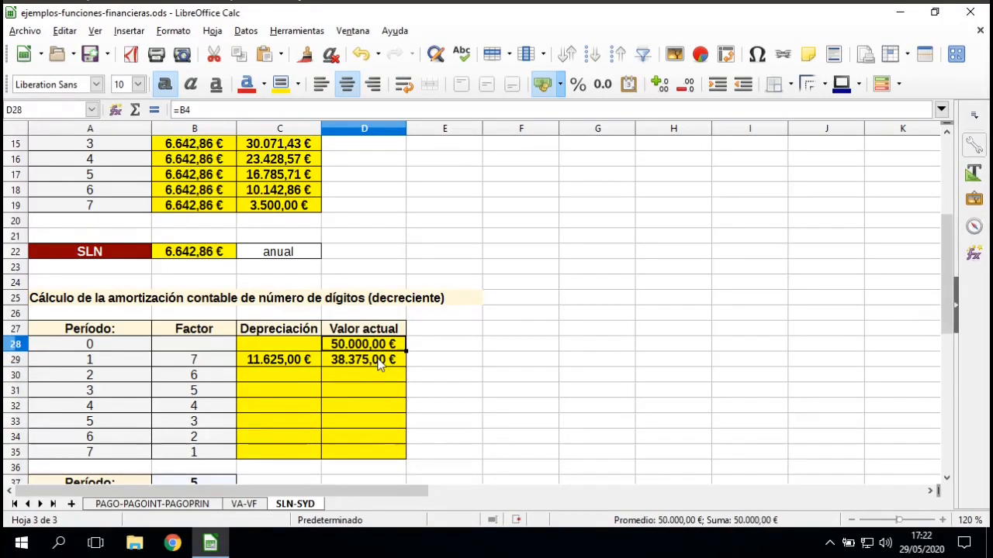
{"action": "left_click", "coordinate": [380, 363]}
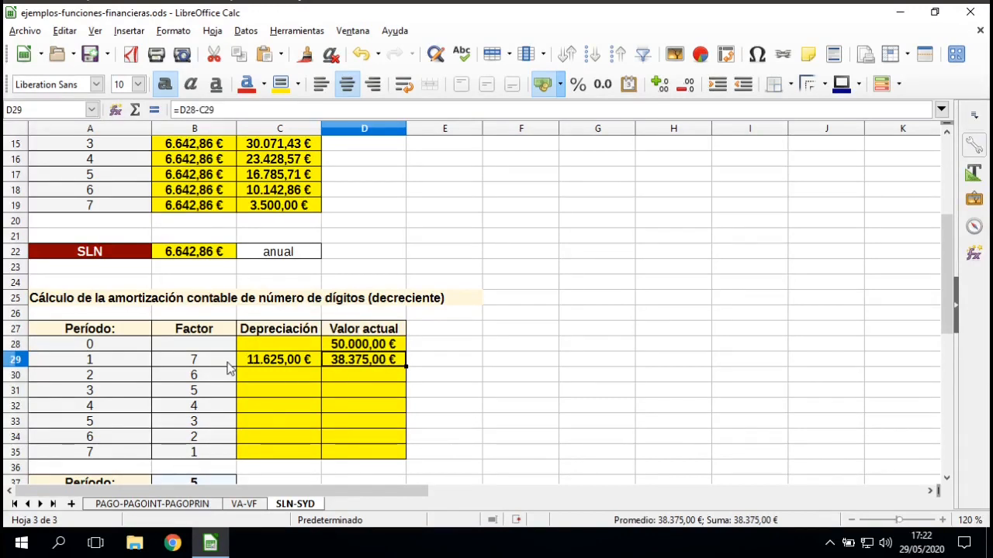
{"action": "left_click_drag", "start_coordinate": [271, 361], "coordinate": [407, 466]}
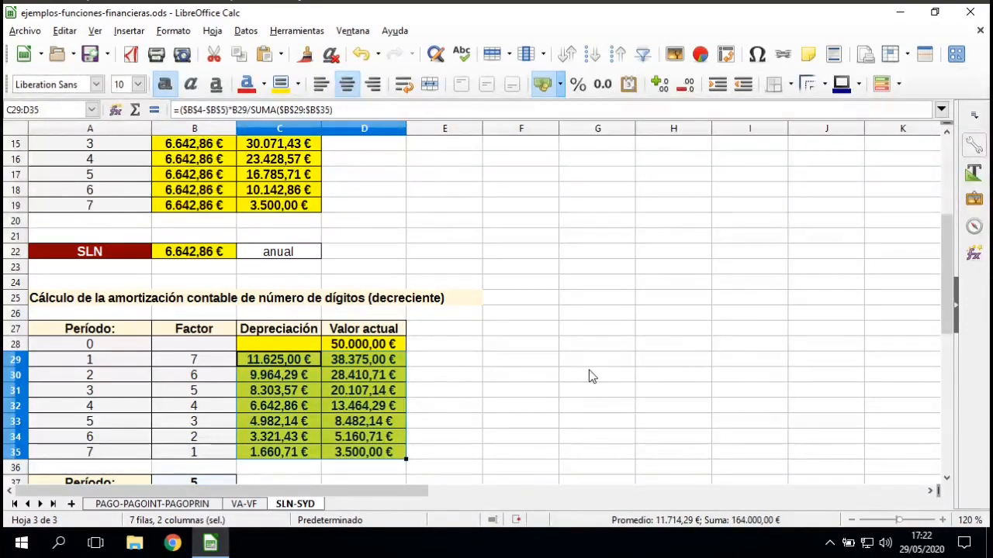
Review the copied formulas and decreasing amounts in the Depreciación and Valor actual columns through period 7.
{"action": "left_click", "coordinate": [263, 363]}
{"action": "left_click", "coordinate": [259, 379]}
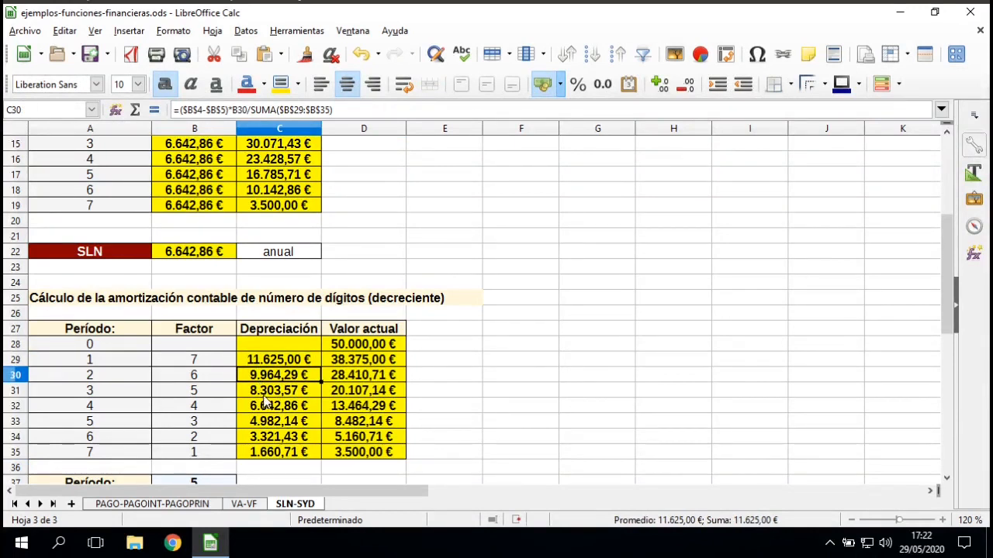
{"action": "left_click", "coordinate": [267, 407]}
{"action": "left_click", "coordinate": [271, 424]}
{"action": "left_click", "coordinate": [275, 451]}
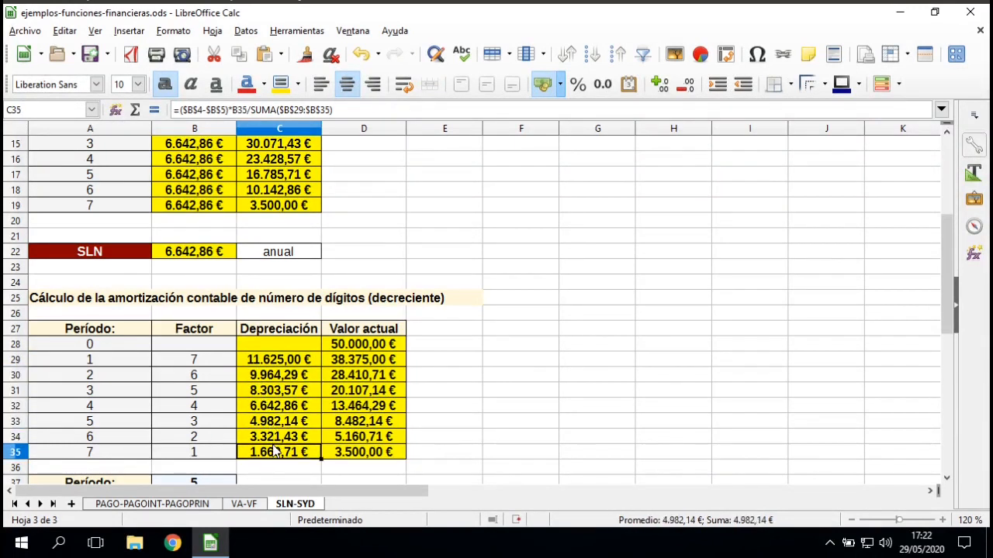
{"action": "left_click", "coordinate": [355, 375]}
{"action": "left_click", "coordinate": [361, 407]}
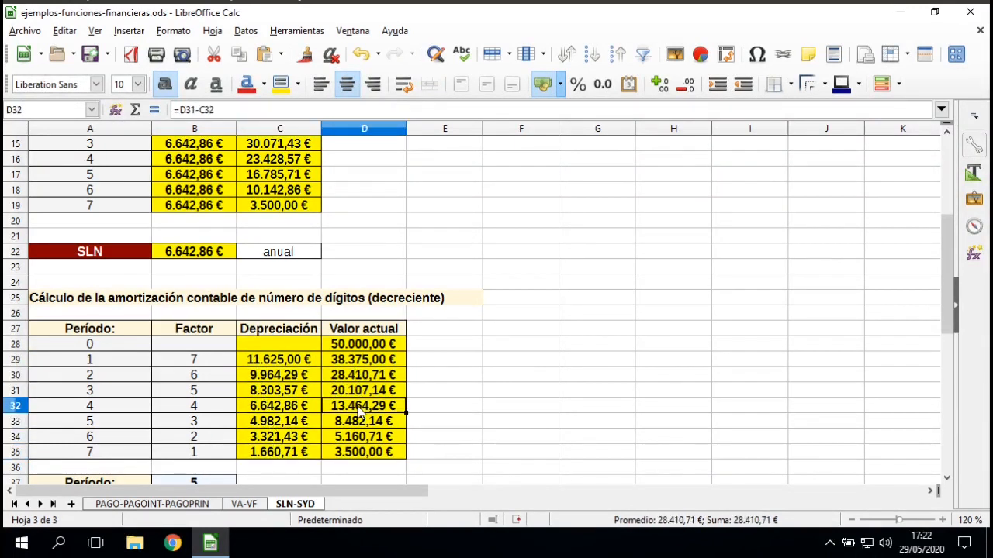
{"action": "left_click", "coordinate": [362, 423]}
{"action": "left_click", "coordinate": [367, 455]}
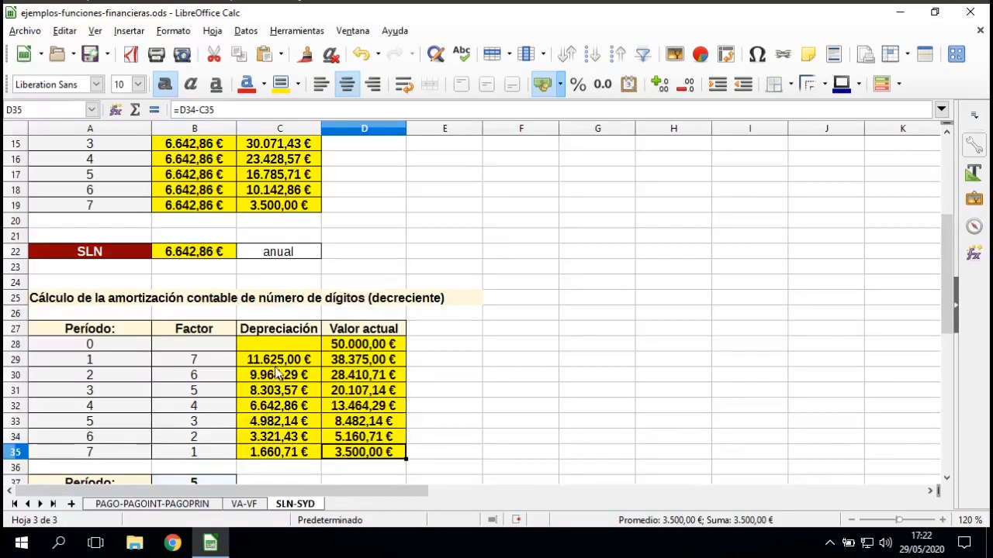
Compare the period 4 Depreciación in C32 with the linear table's annual depreciation in B19.
{"action": "left_click", "coordinate": [276, 407]}
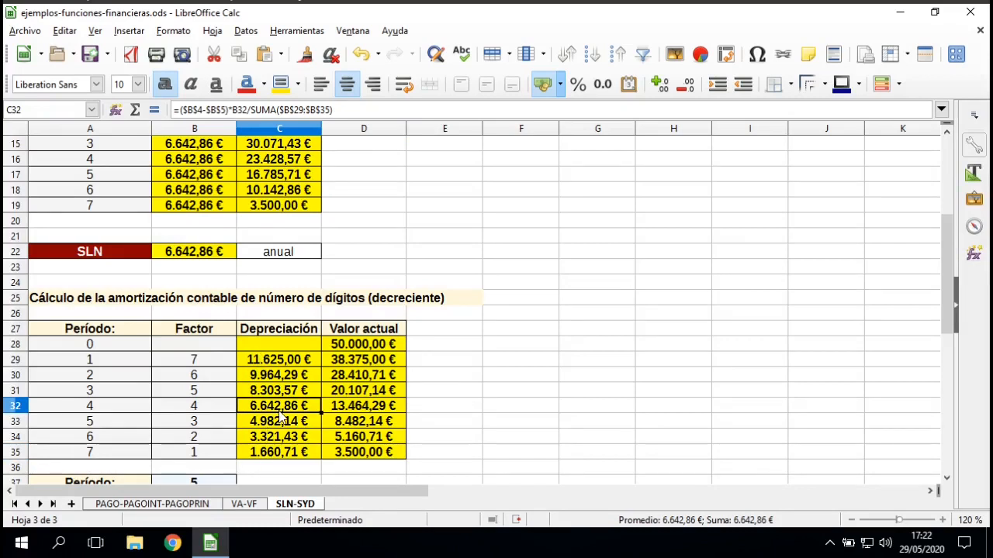
{"action": "left_click", "coordinate": [192, 204]}
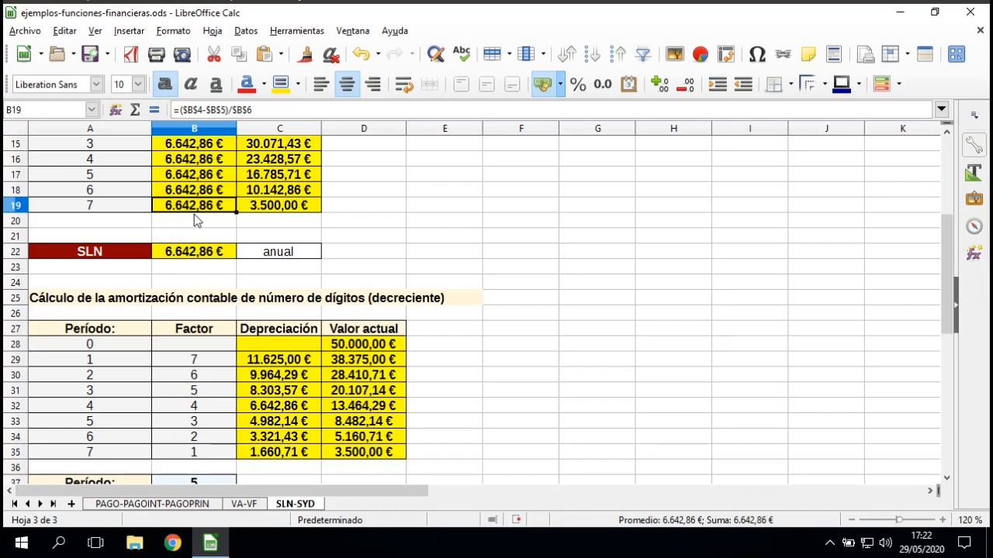
{"action": "left_click", "coordinate": [278, 403]}
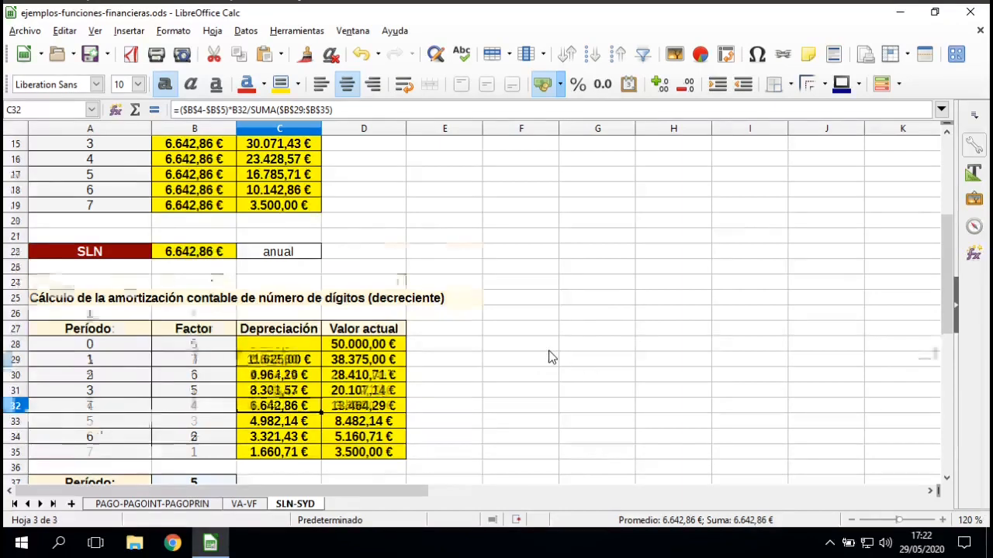
Examine the SYD result cell B39 and the Período cell B37 against the Depreciación amounts of periods 1 to 7.
{"action": "scroll", "coordinate": [550, 355], "scroll_direction": "down", "scroll_amount": 1}
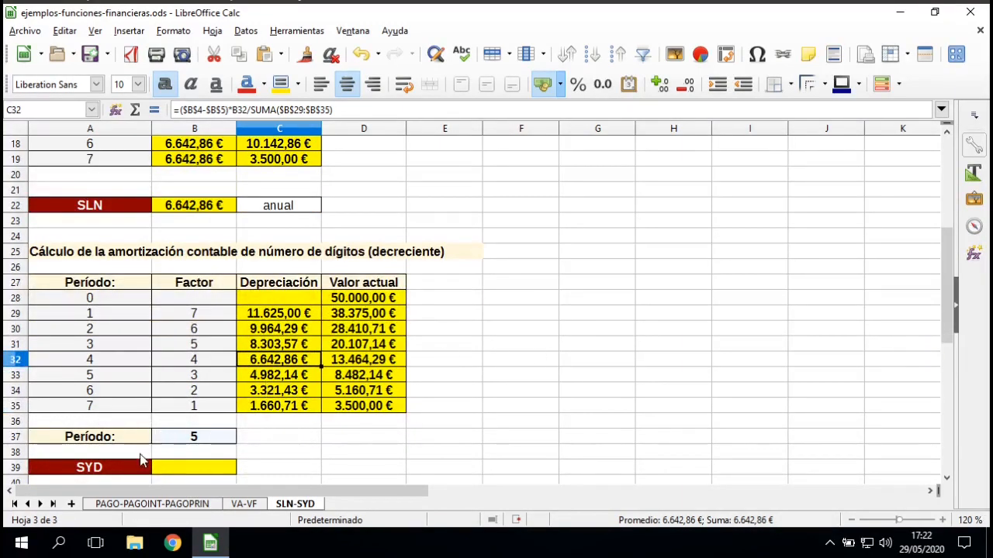
{"action": "left_click", "coordinate": [113, 473]}
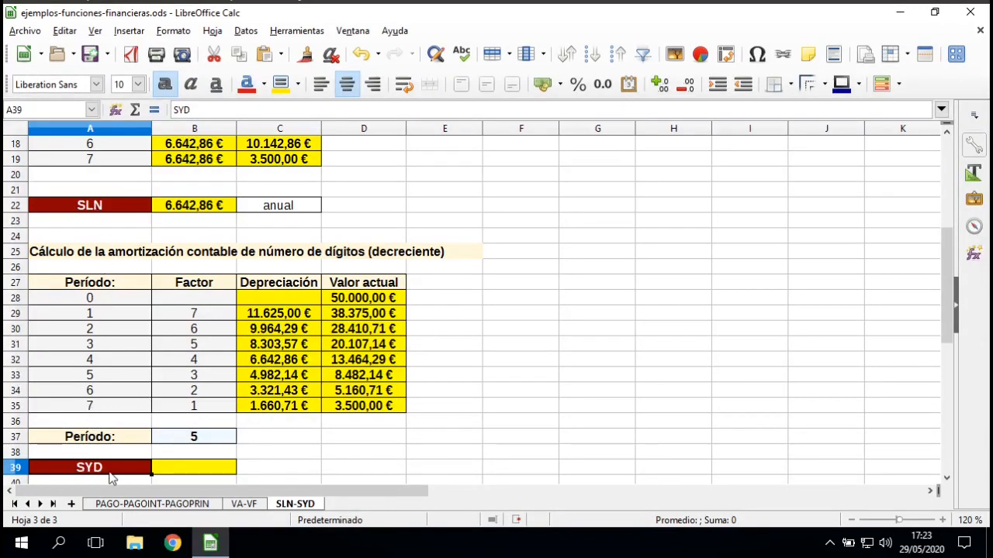
{"action": "left_click", "coordinate": [215, 474]}
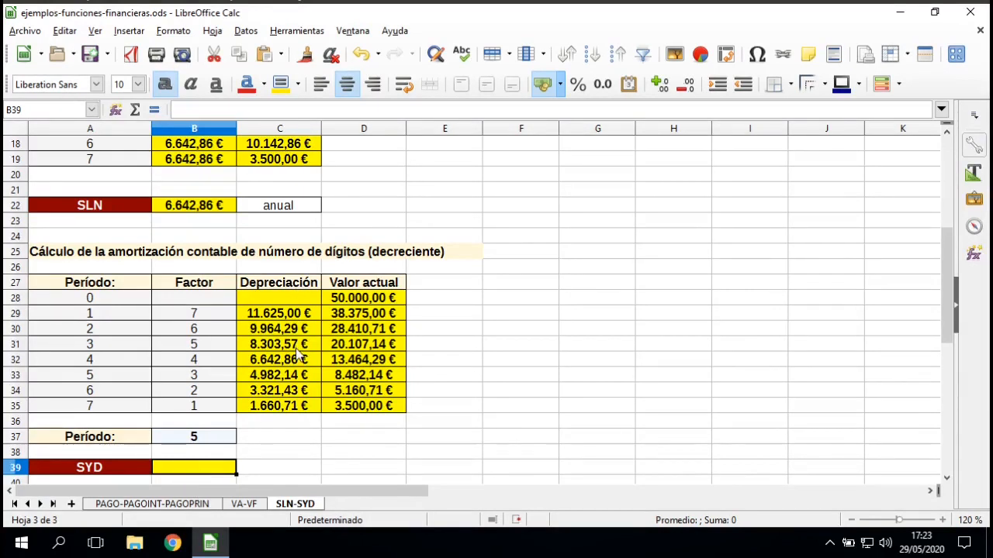
{"action": "key", "text": "Up"}
{"action": "key", "text": "Up"}
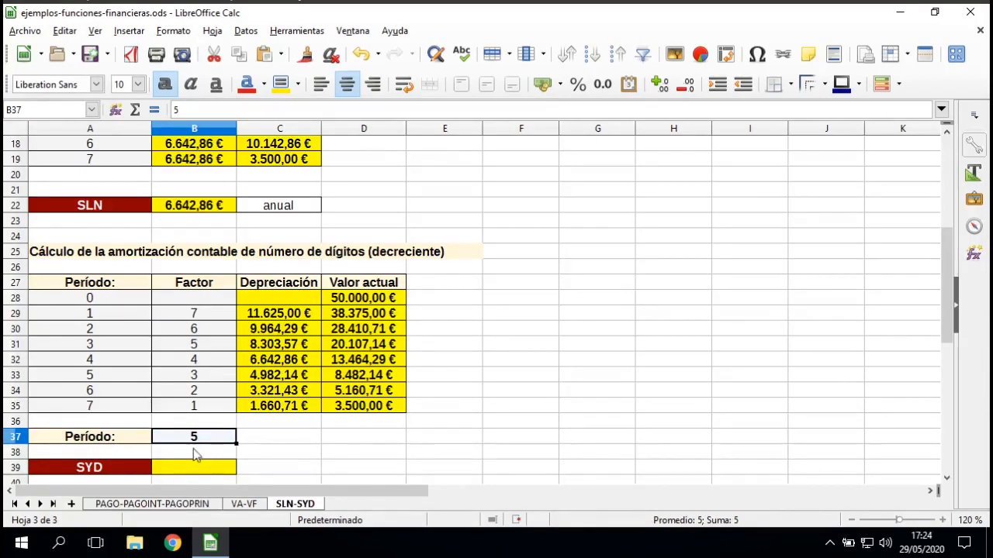
{"action": "left_click", "coordinate": [198, 469]}
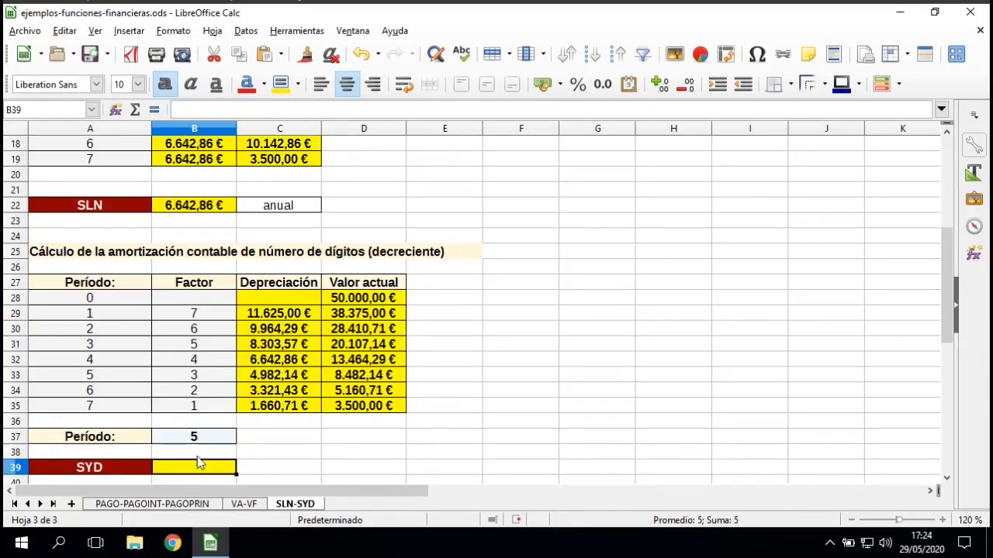
{"action": "left_click", "coordinate": [198, 441]}
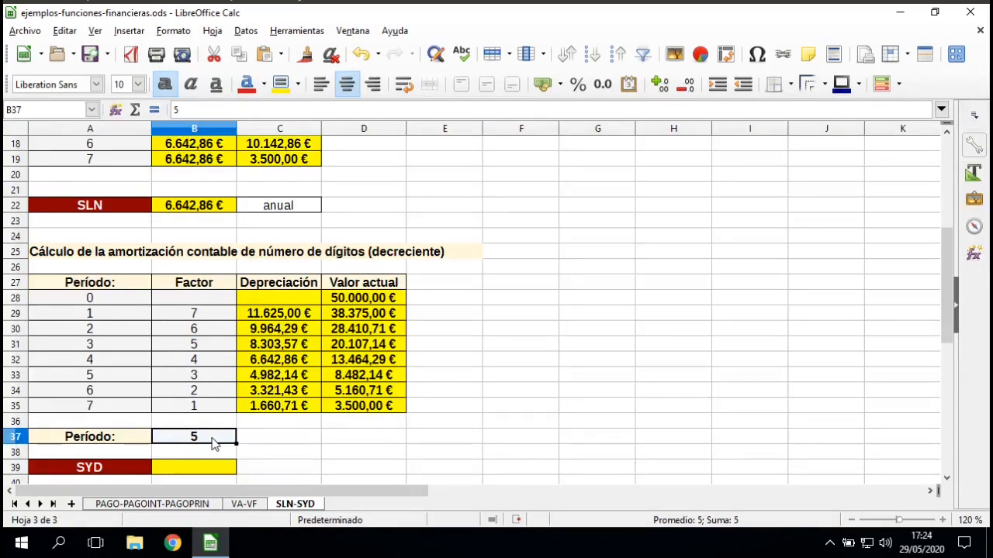
{"action": "left_click", "coordinate": [177, 468]}
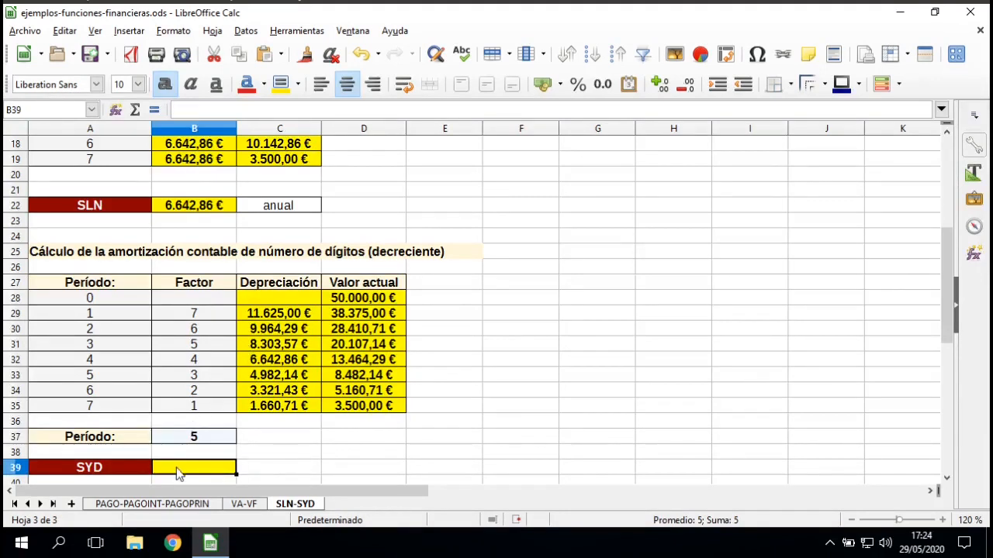
{"action": "left_click", "coordinate": [270, 318]}
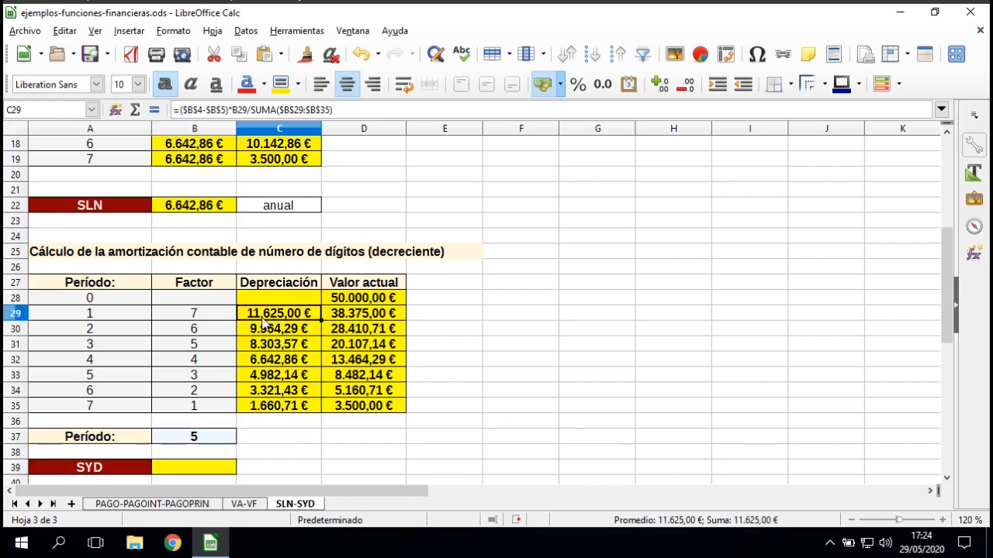
{"action": "left_click", "coordinate": [262, 408]}
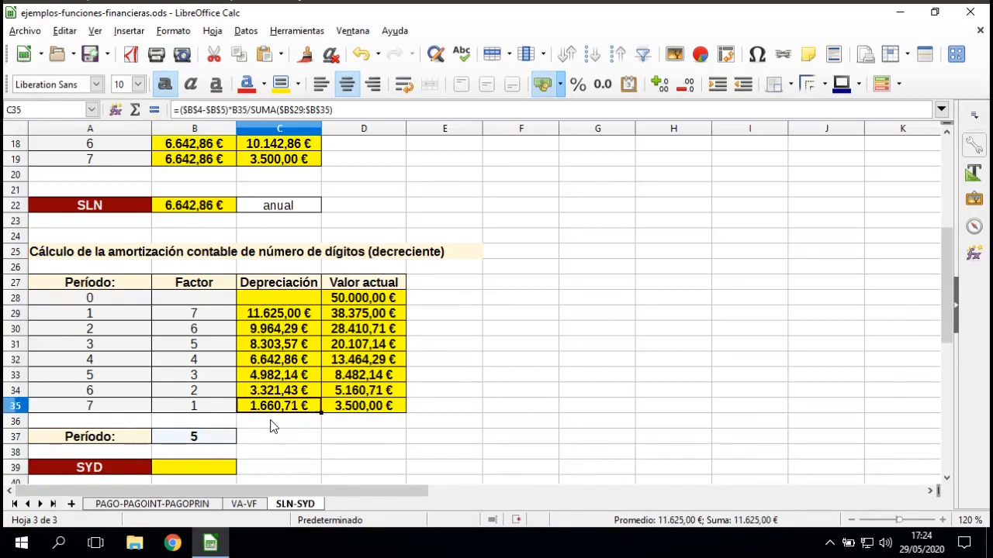
Insert the SYD function from the Finanzas category into B39 with the function wizard and open its arguments.
{"action": "left_click", "coordinate": [191, 470]}
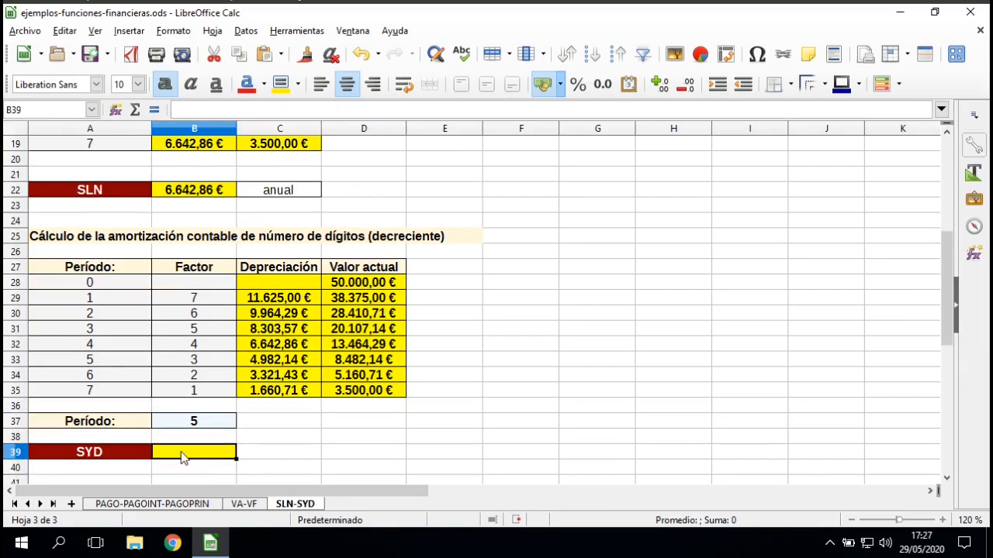
{"action": "left_click", "coordinate": [114, 113]}
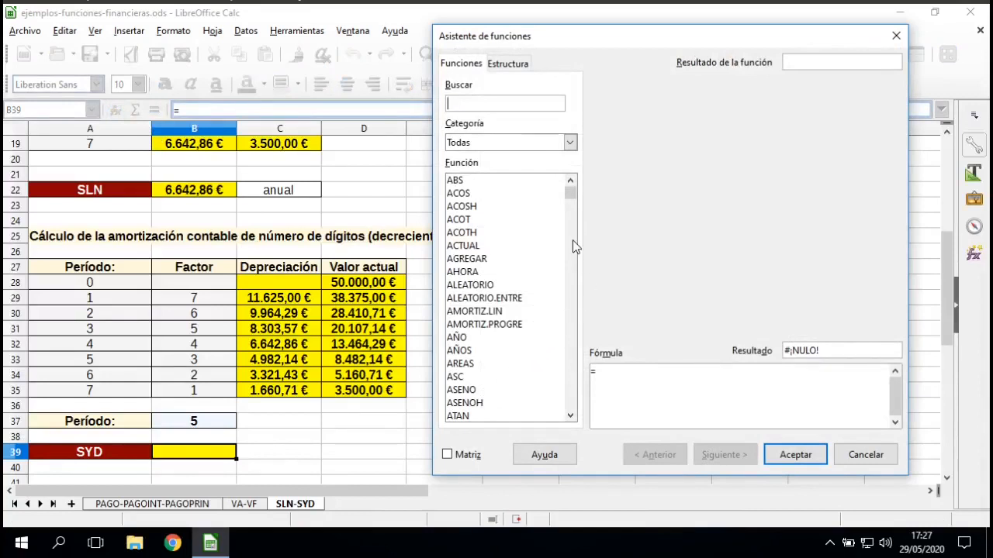
{"action": "left_click", "coordinate": [570, 142]}
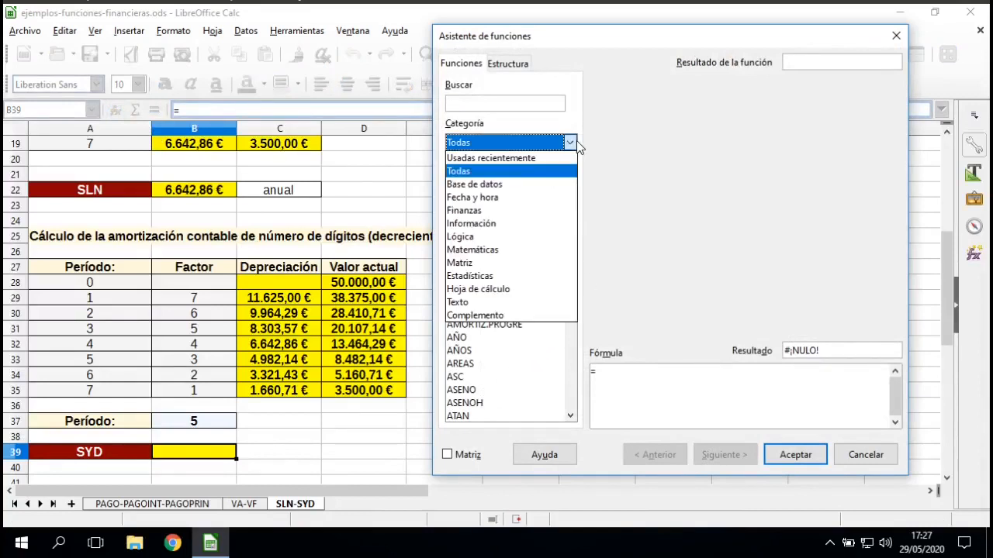
{"action": "left_click", "coordinate": [522, 211]}
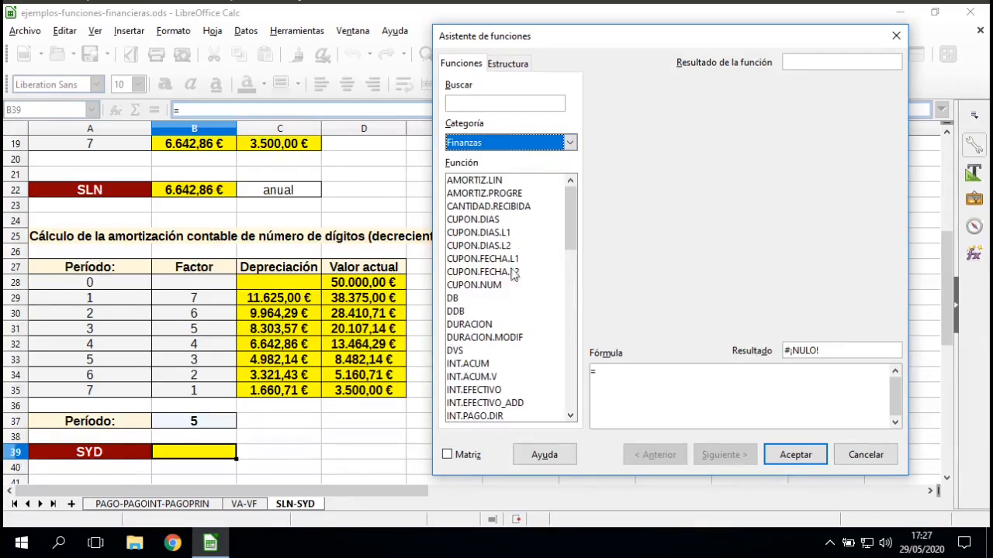
{"action": "scroll", "coordinate": [508, 349], "scroll_direction": "down", "scroll_amount": 11}
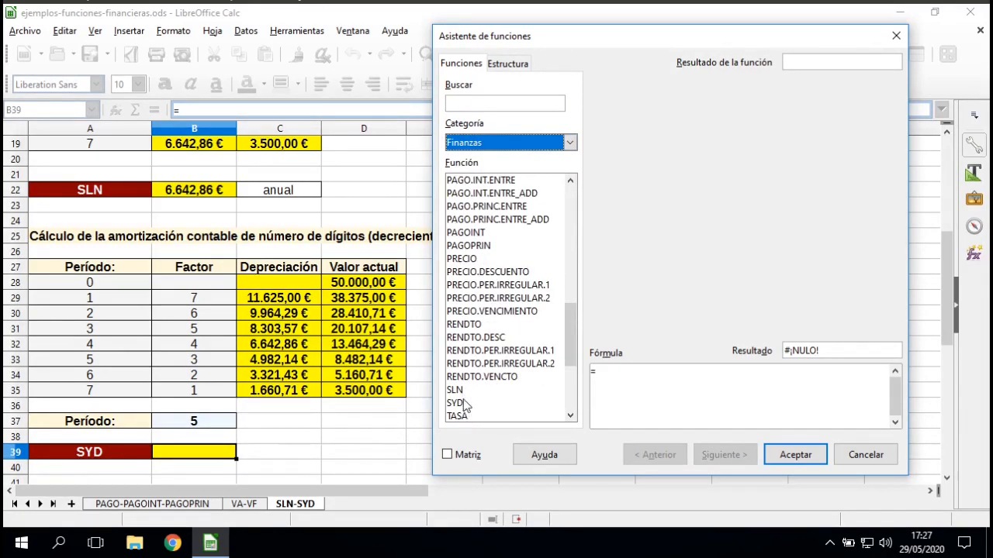
{"action": "left_click", "coordinate": [463, 405]}
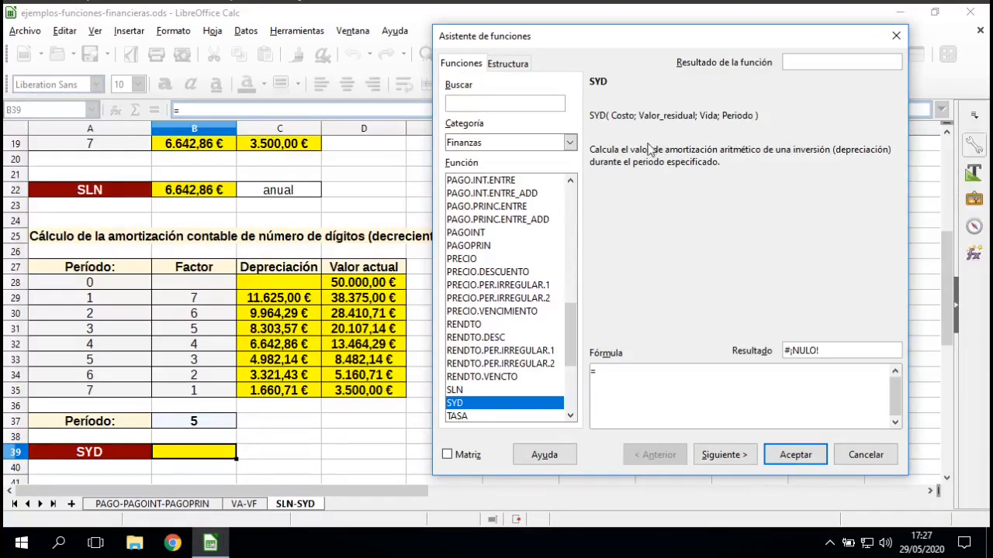
{"action": "left_click", "coordinate": [726, 454]}
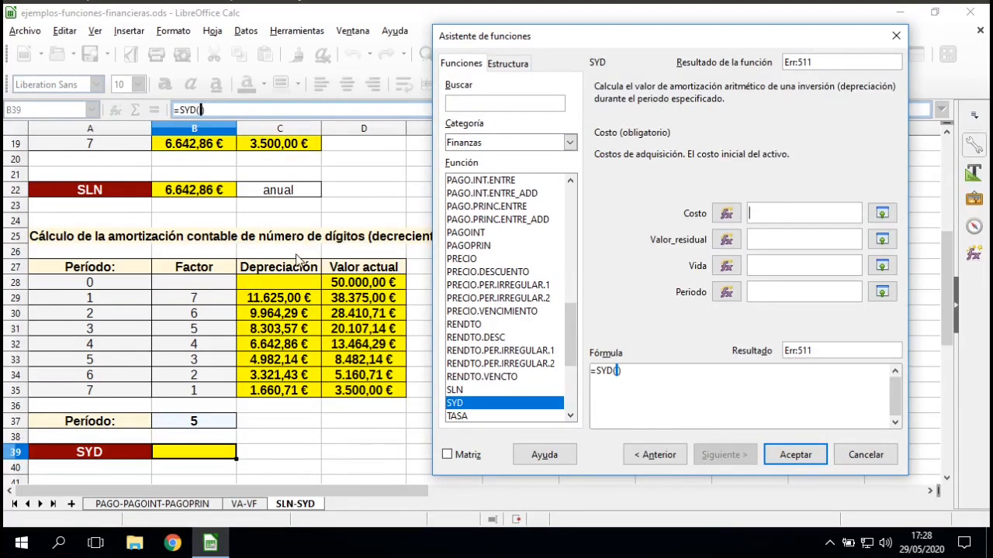
Set the SYD arguments Costo to B4, Valor_residual to B5 and Vida to B6.
{"action": "scroll", "coordinate": [295, 259], "scroll_direction": "up", "scroll_amount": 6}
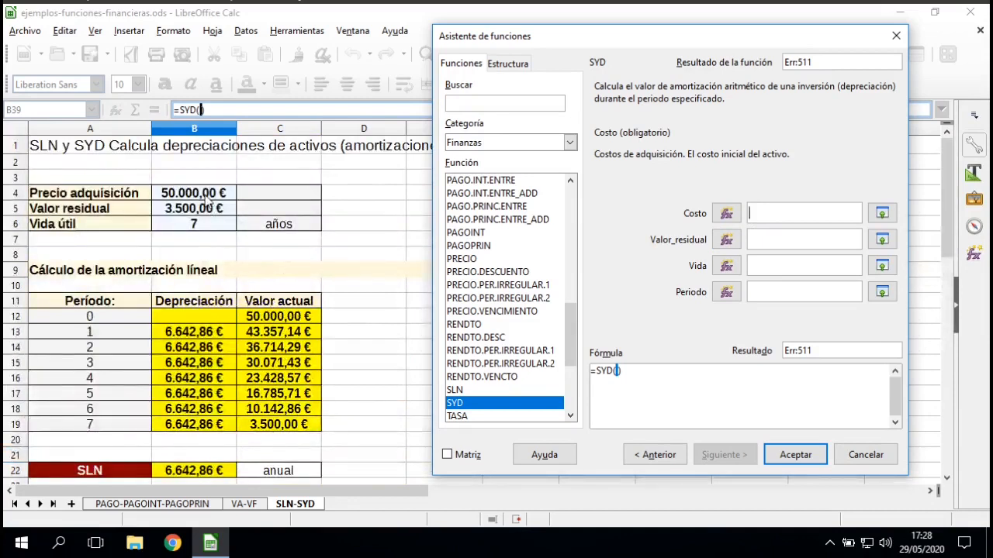
{"action": "left_click", "coordinate": [206, 200]}
{"action": "left_click", "coordinate": [782, 237]}
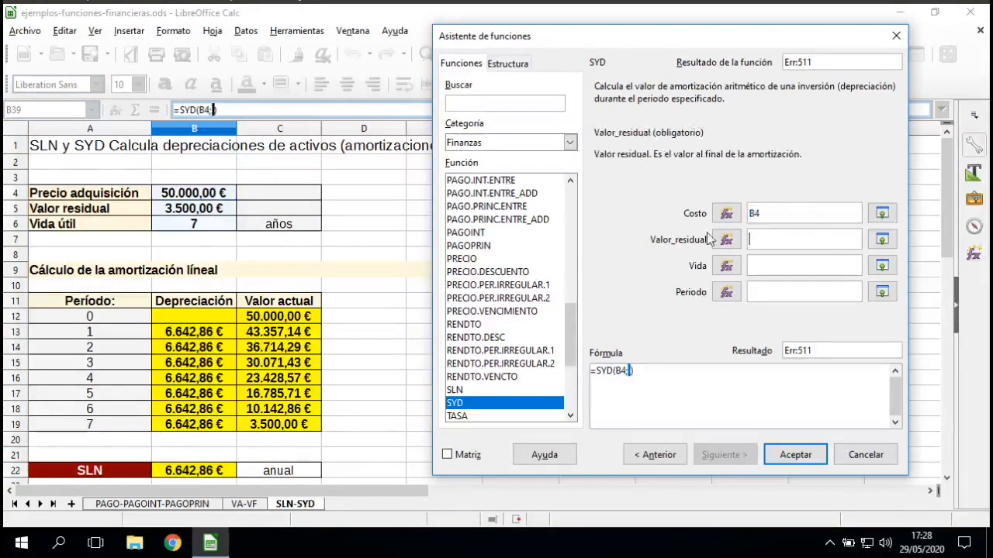
{"action": "left_click", "coordinate": [216, 210]}
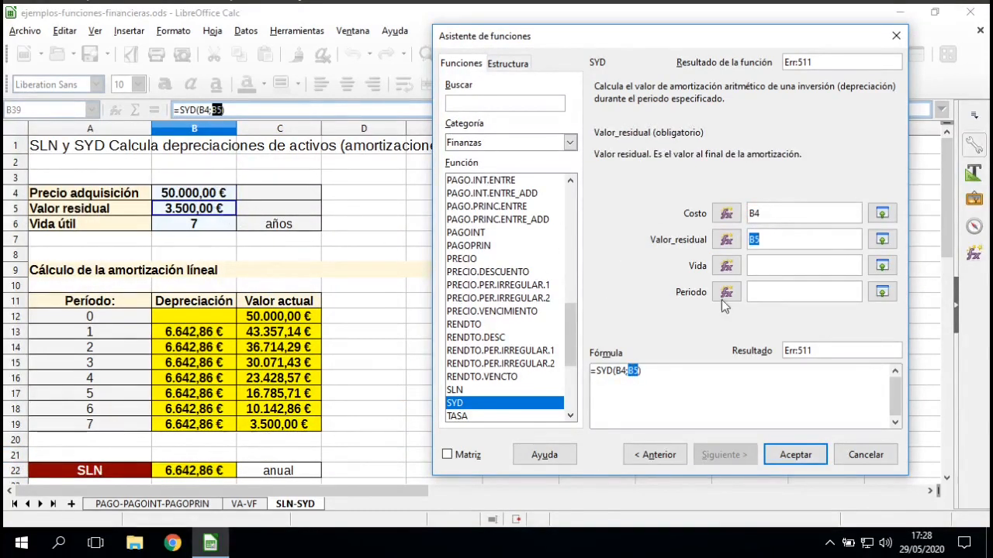
{"action": "left_click", "coordinate": [766, 265]}
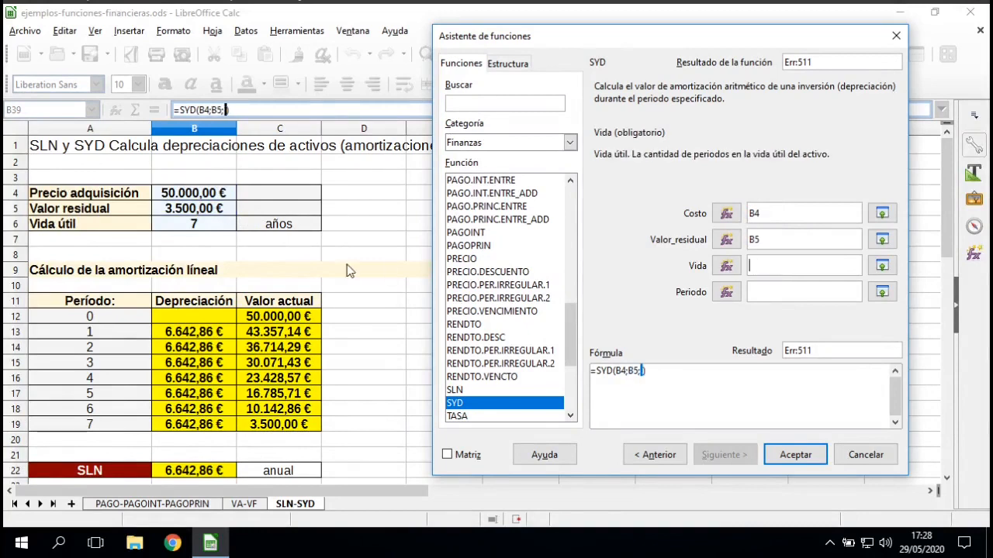
{"action": "left_click", "coordinate": [179, 226]}
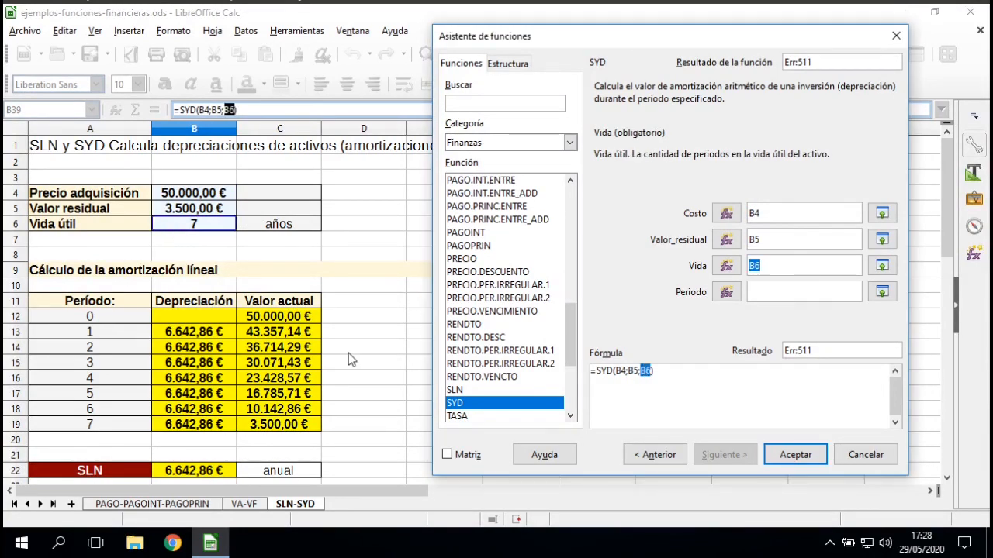
Set the SYD Periodo argument to B37 and accept the formula =SYD(B4;B5;B6;B37) in B39.
{"action": "scroll", "coordinate": [348, 353], "scroll_direction": "down", "scroll_amount": 5}
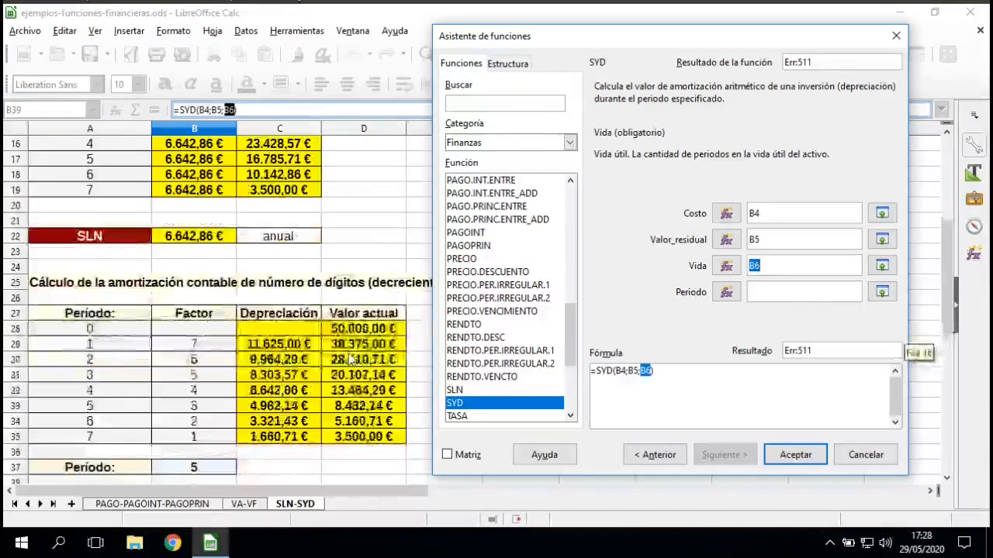
{"action": "scroll", "coordinate": [348, 353], "scroll_direction": "down", "scroll_amount": 6}
{"action": "left_click", "coordinate": [776, 290]}
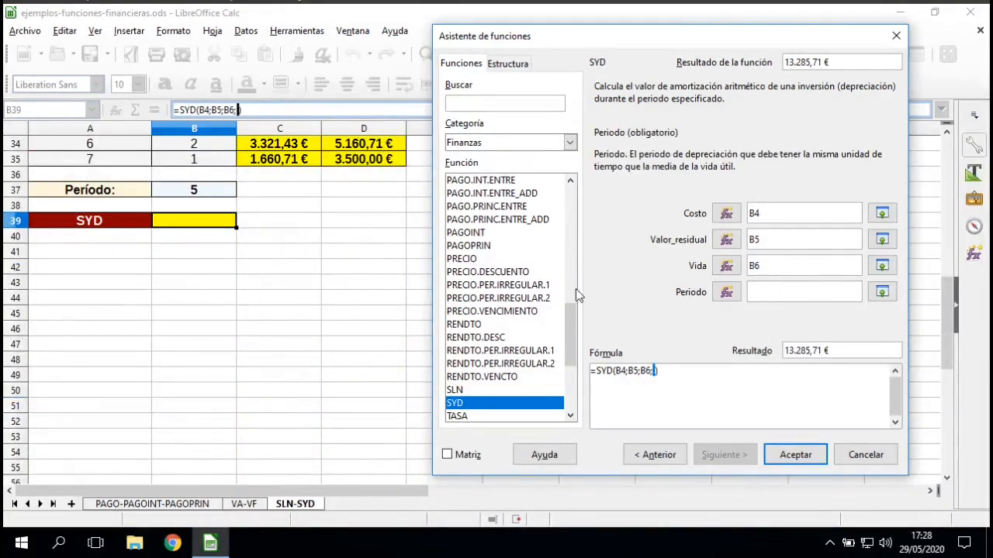
{"action": "left_click", "coordinate": [190, 193]}
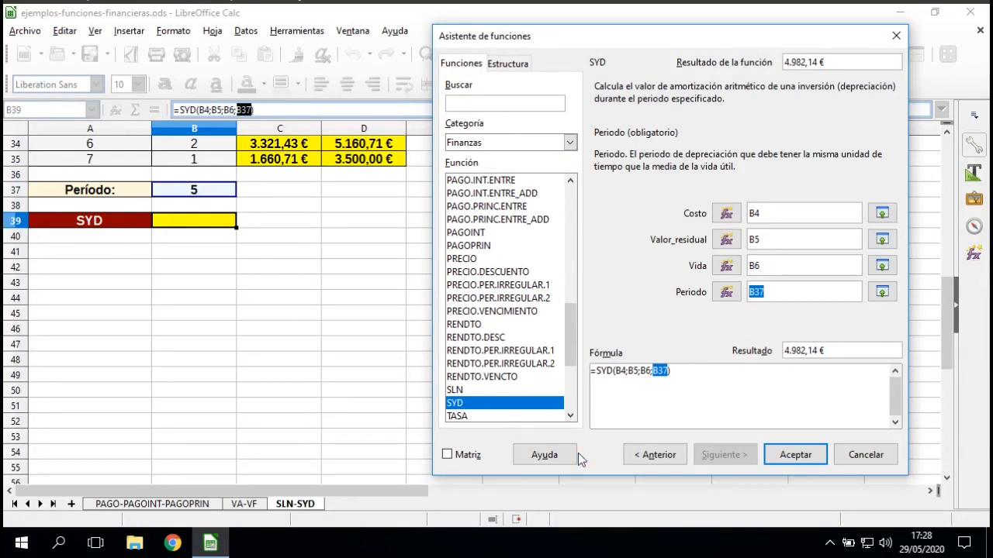
{"action": "left_click", "coordinate": [796, 456]}
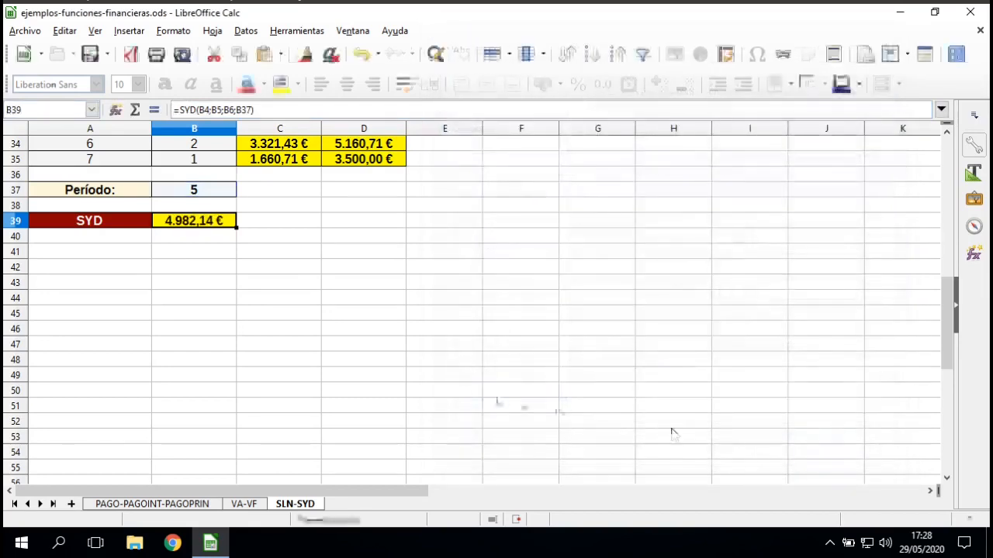
Check the SYD result against the table's period 5 row, and try Período 1 in B37.
{"action": "scroll", "coordinate": [470, 392], "scroll_direction": "up", "scroll_amount": 4}
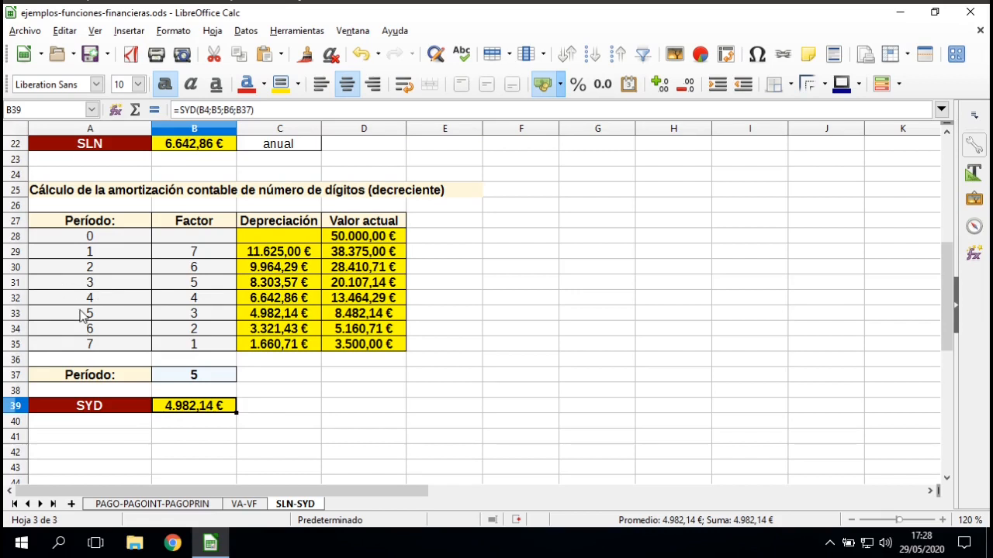
{"action": "left_click_drag", "start_coordinate": [83, 315], "coordinate": [283, 320]}
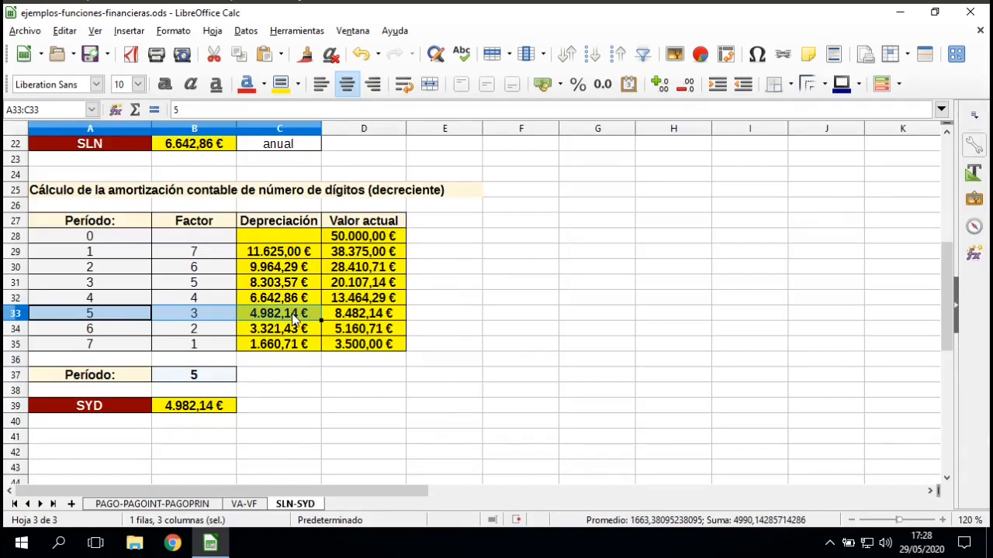
{"action": "left_click", "coordinate": [203, 376]}
{"action": "type", "text": "1"}
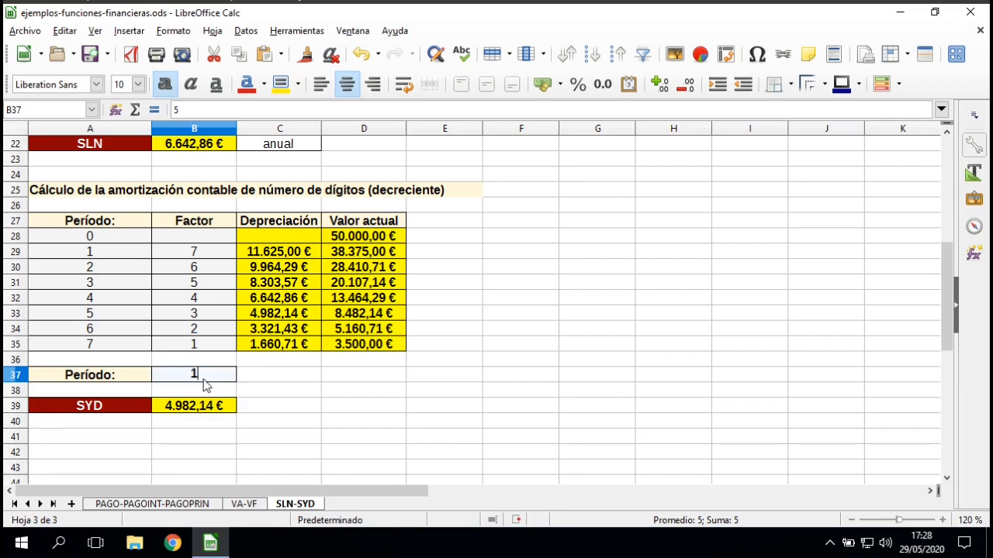
{"action": "key", "text": "Return"}
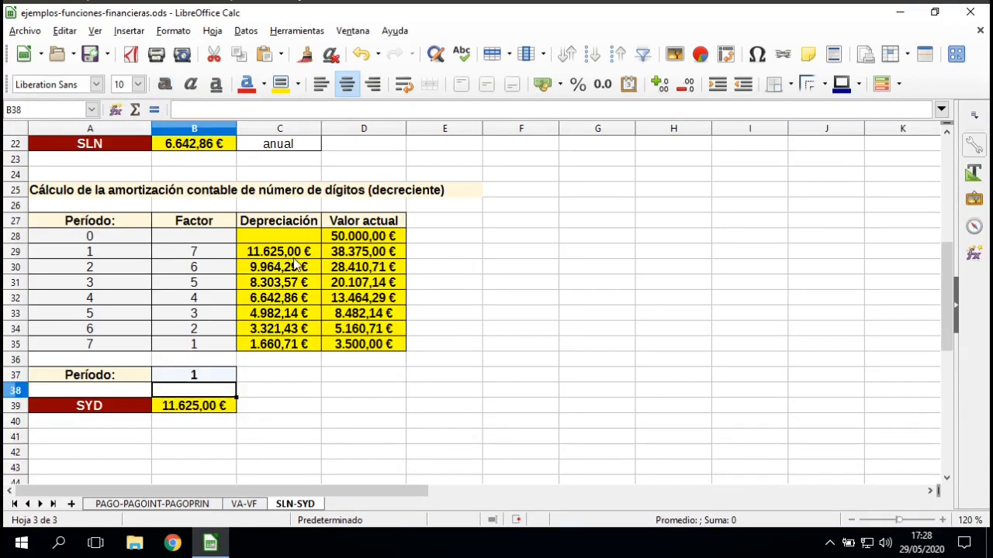
Set the Período in B37 to 7.
{"action": "left_click", "coordinate": [203, 379]}
{"action": "type", "text": "7"}
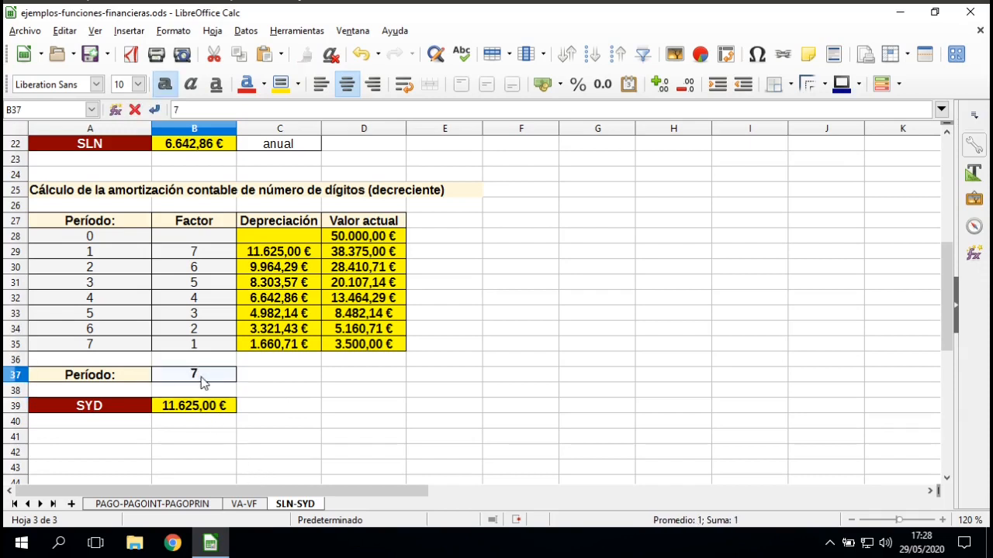
{"action": "key", "text": "Return"}
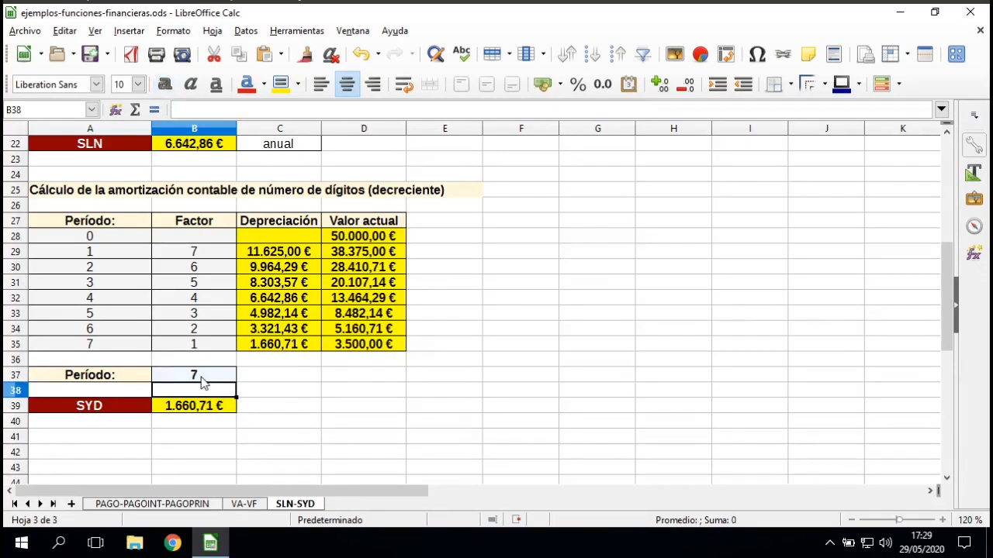
Compare the SYD result with the period 7 Depreciación in C35 and review the linear and sum-of-digits tables.
{"action": "left_click", "coordinate": [287, 349]}
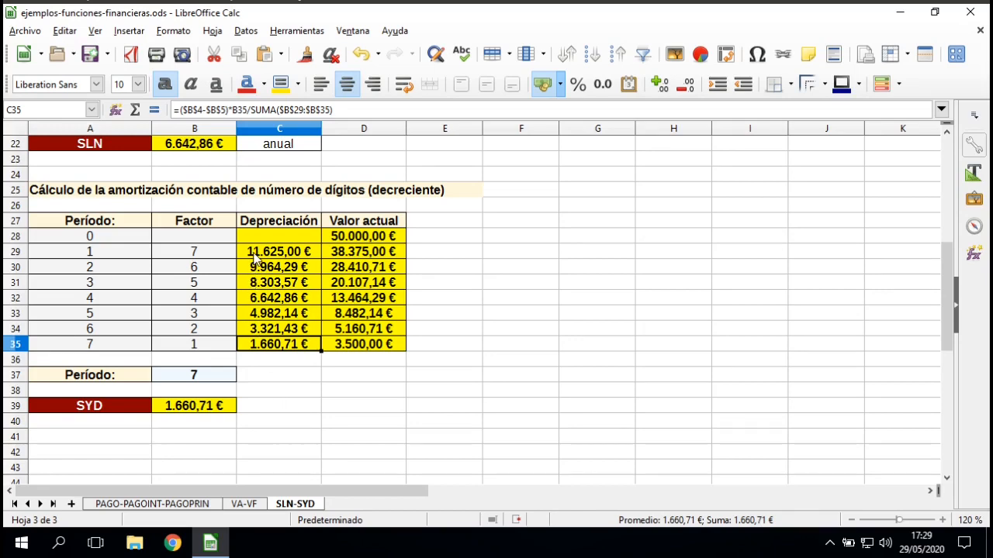
{"action": "scroll", "coordinate": [255, 258], "scroll_direction": "up", "scroll_amount": 6}
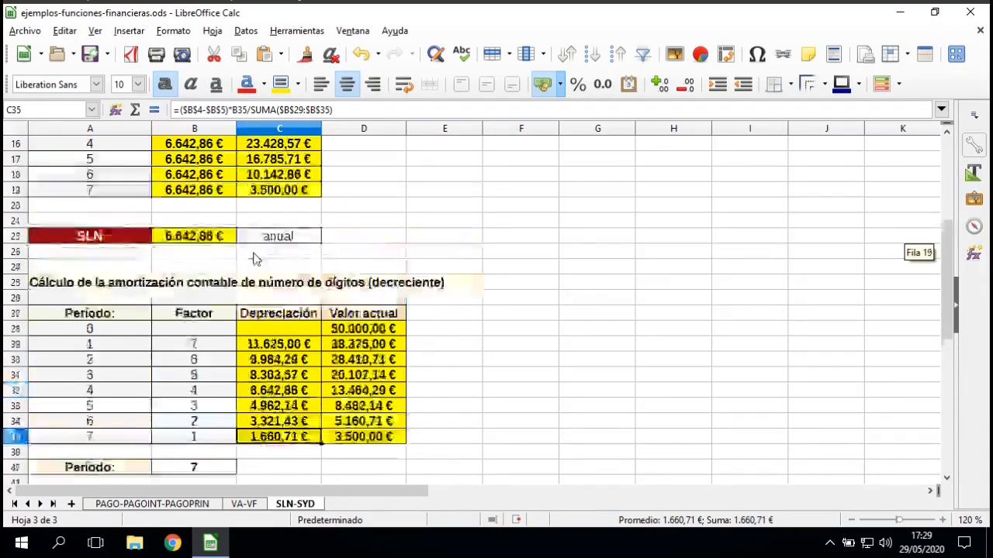
{"action": "scroll", "coordinate": [254, 258], "scroll_direction": "up", "scroll_amount": 1}
{"action": "scroll", "coordinate": [254, 258], "scroll_direction": "down", "scroll_amount": 7}
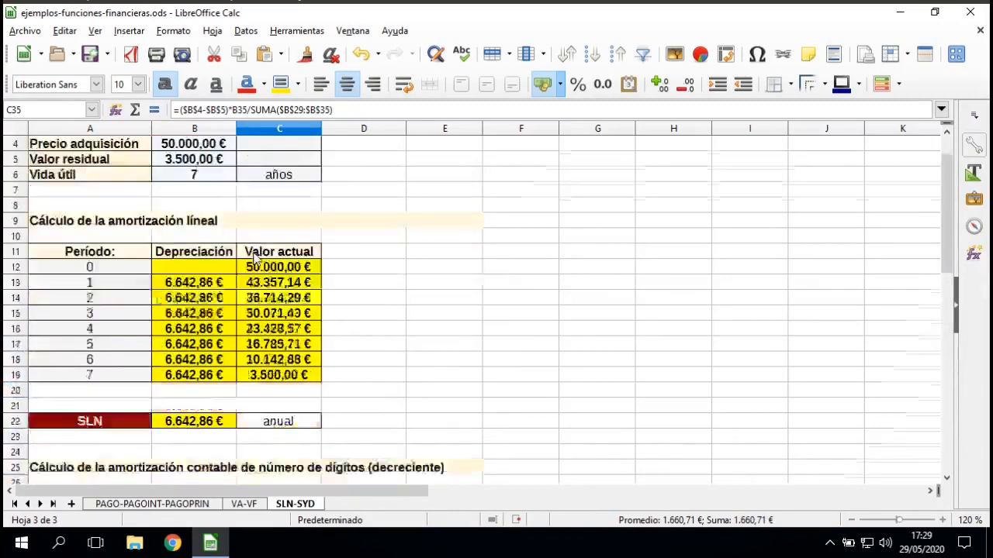
{"action": "scroll", "coordinate": [680, 361], "scroll_direction": "up", "scroll_amount": 7}
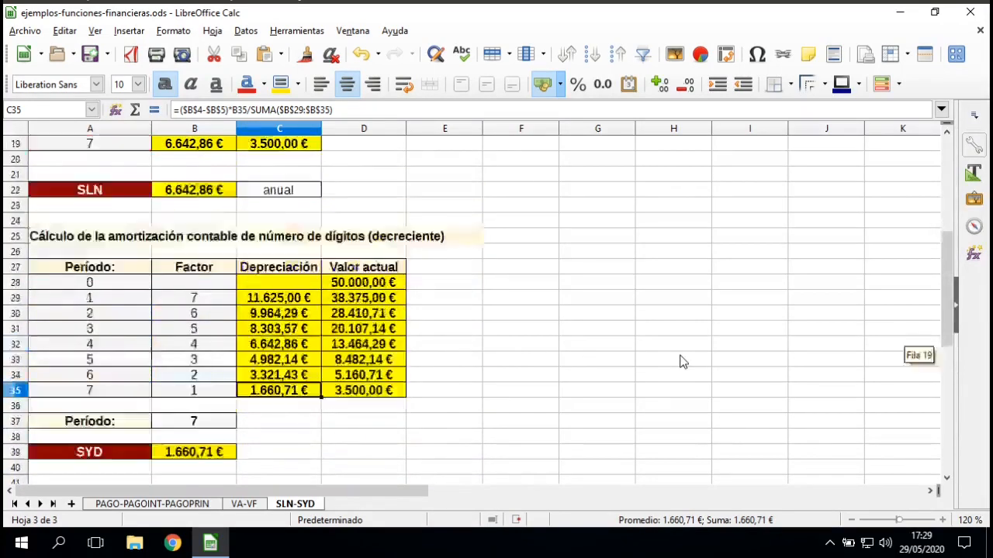